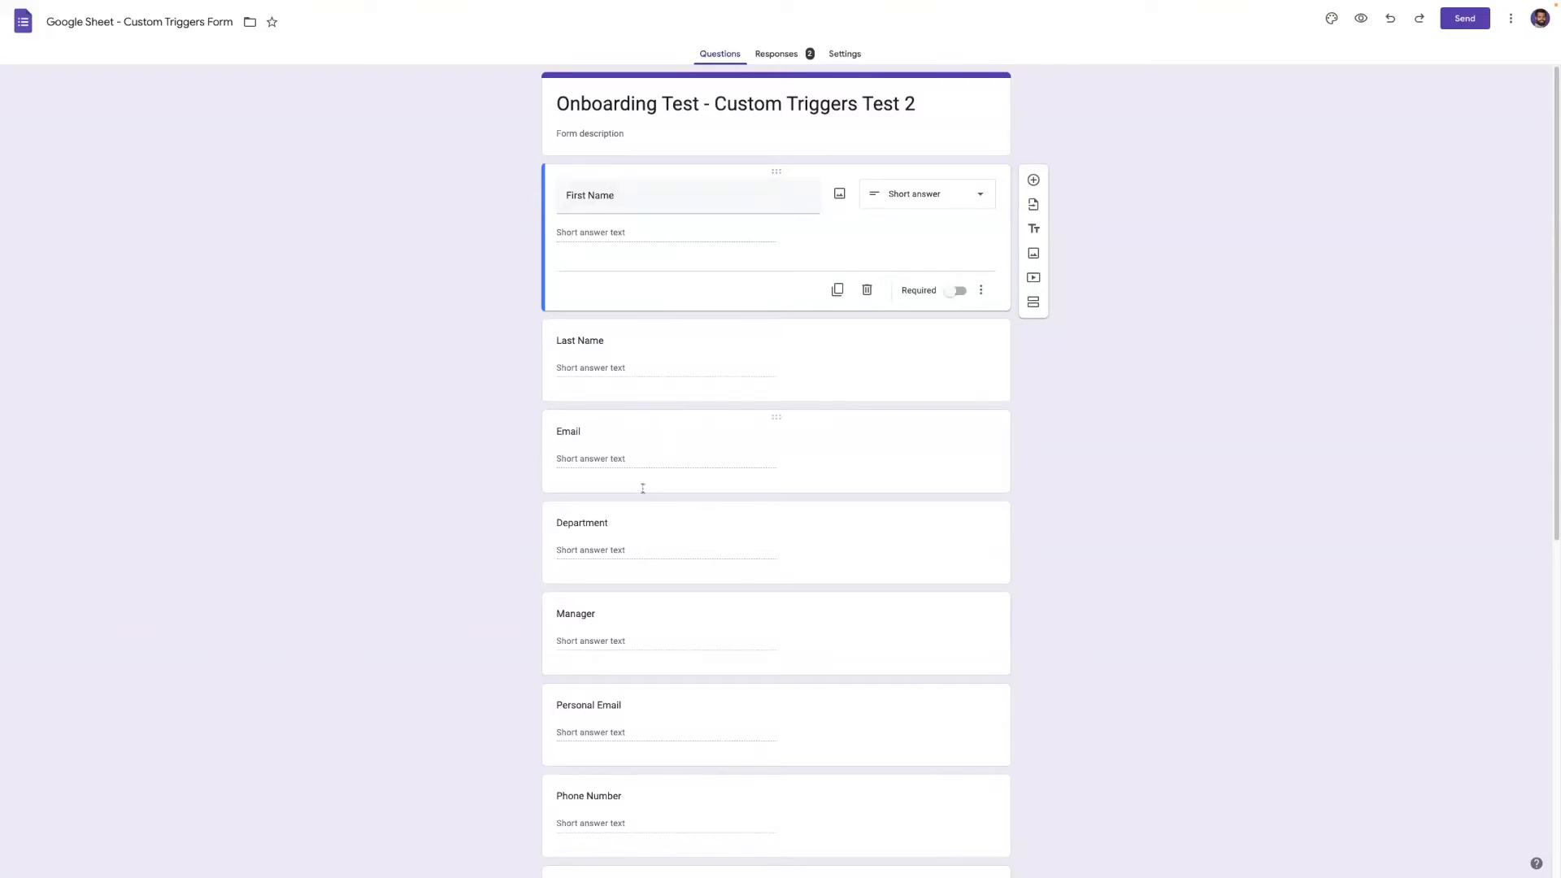
Review the onboarding form's questions from First Name down to Full Name
scroll(640, 492, "down", 2)
scroll(640, 498, "down", 2)
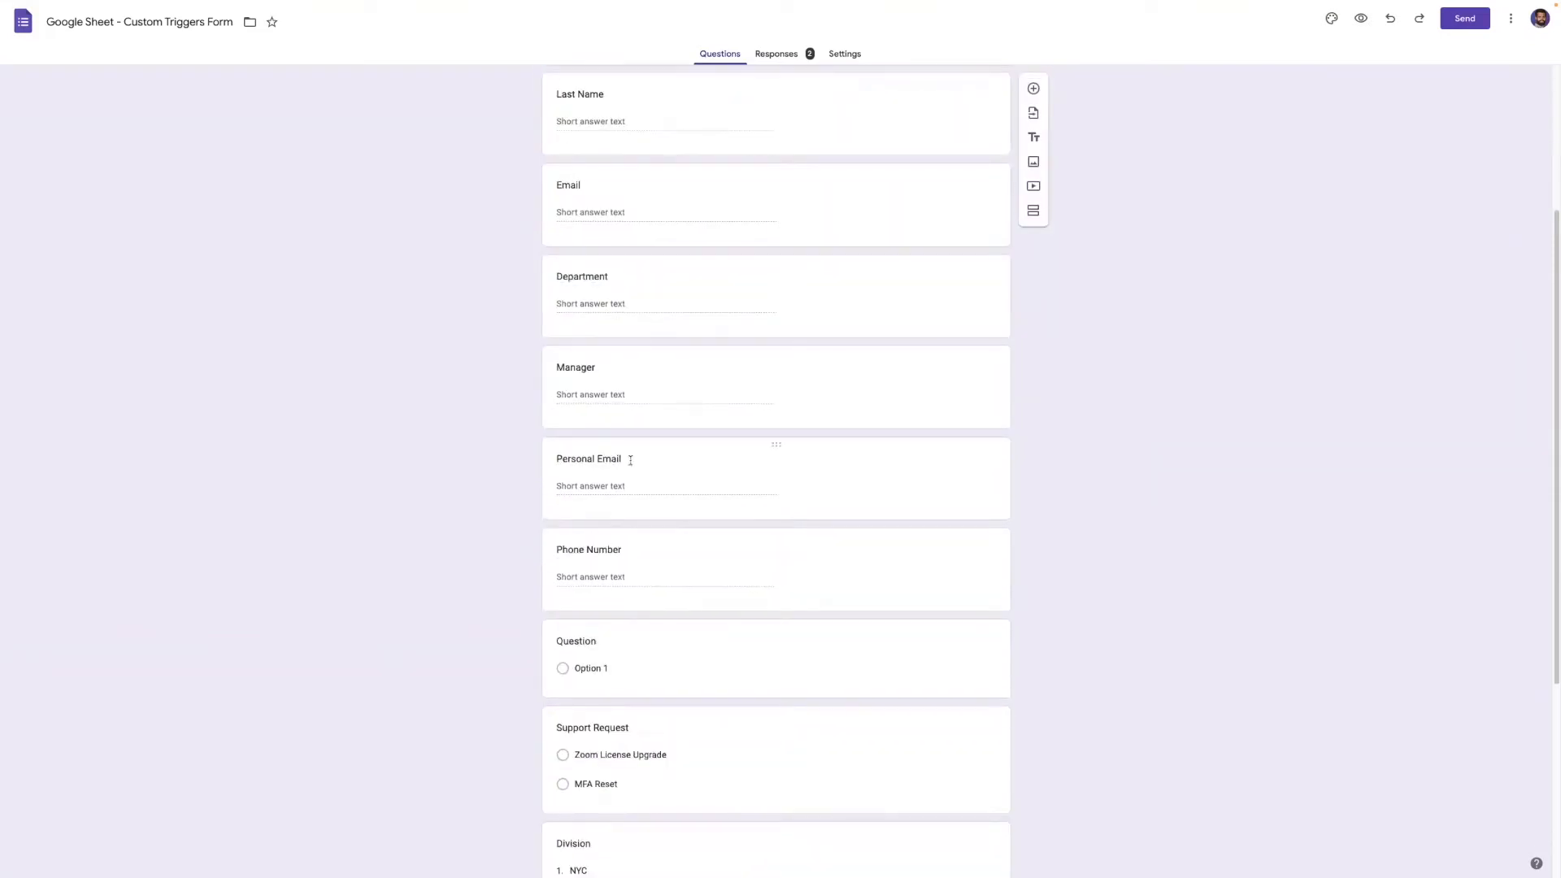
scroll(638, 468, "down", 2)
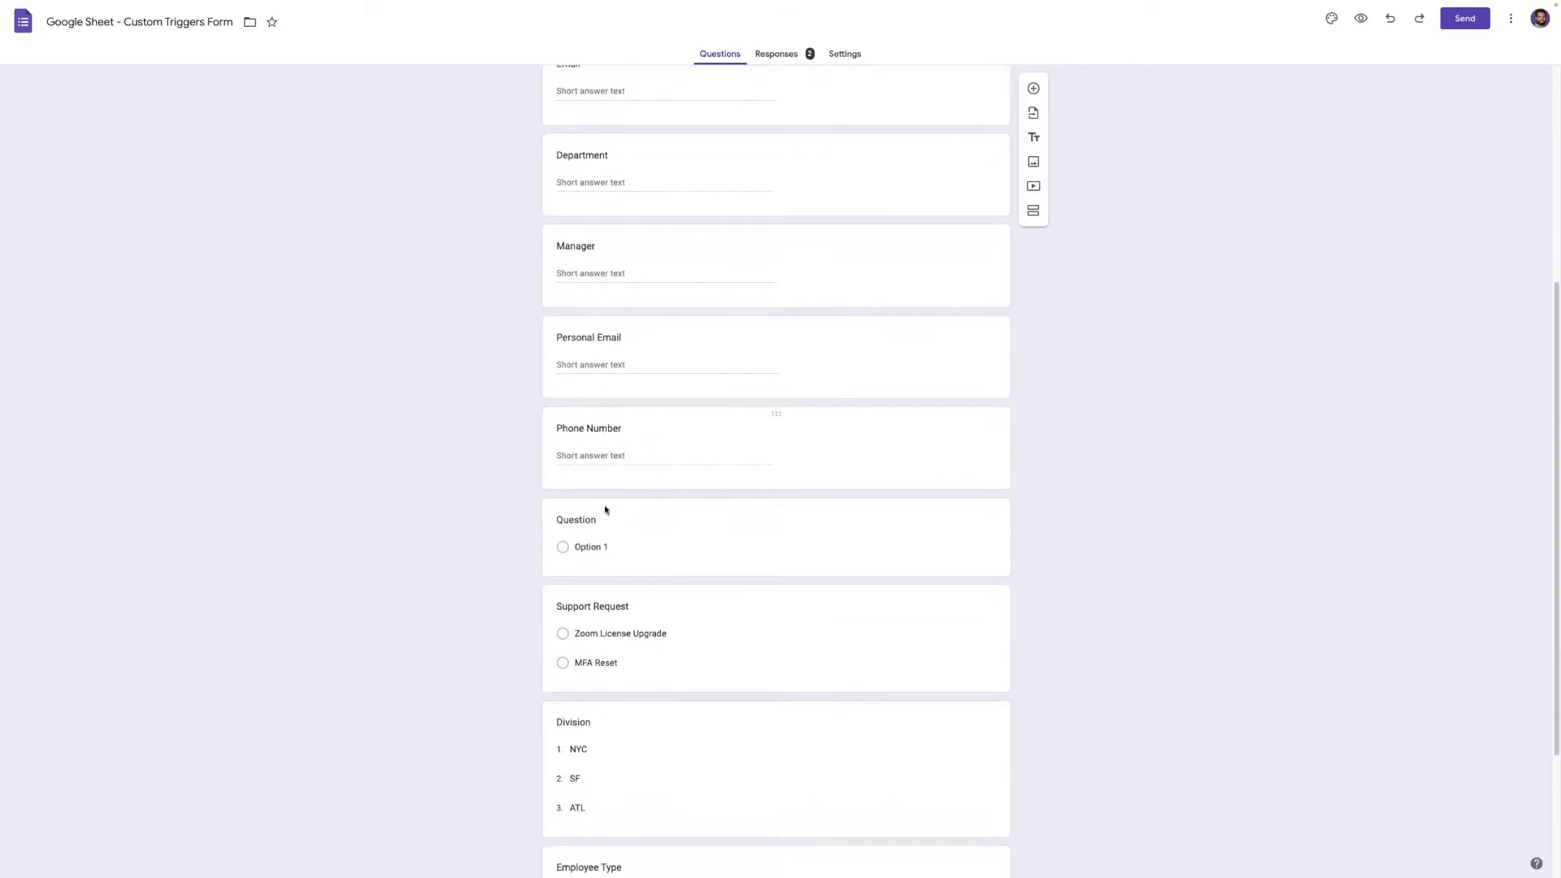
scroll(627, 534, "down", 2)
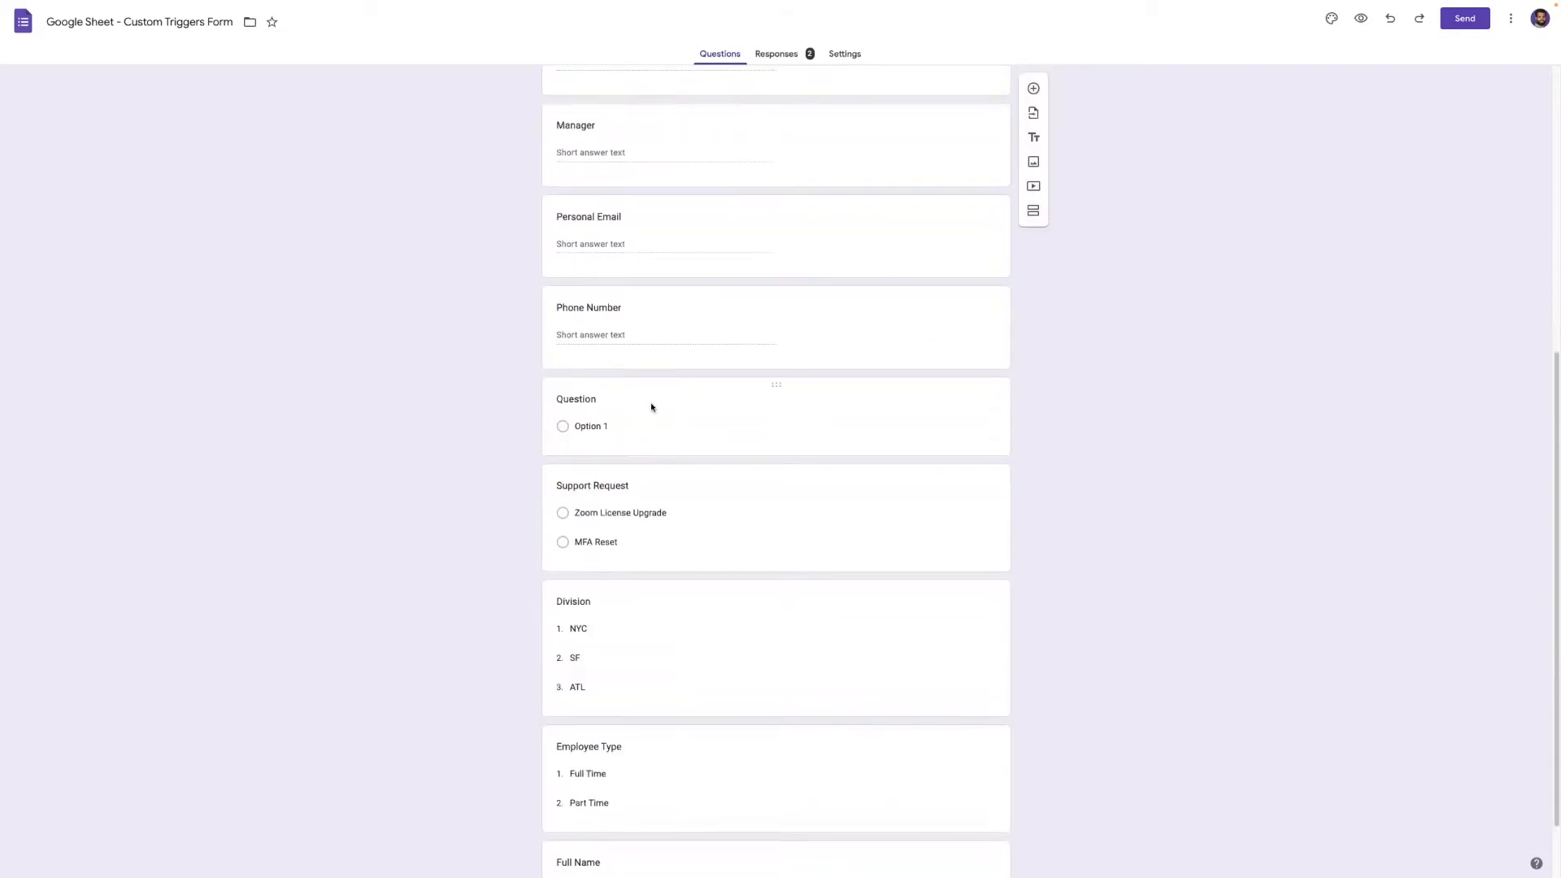
scroll(658, 454, "down", 1)
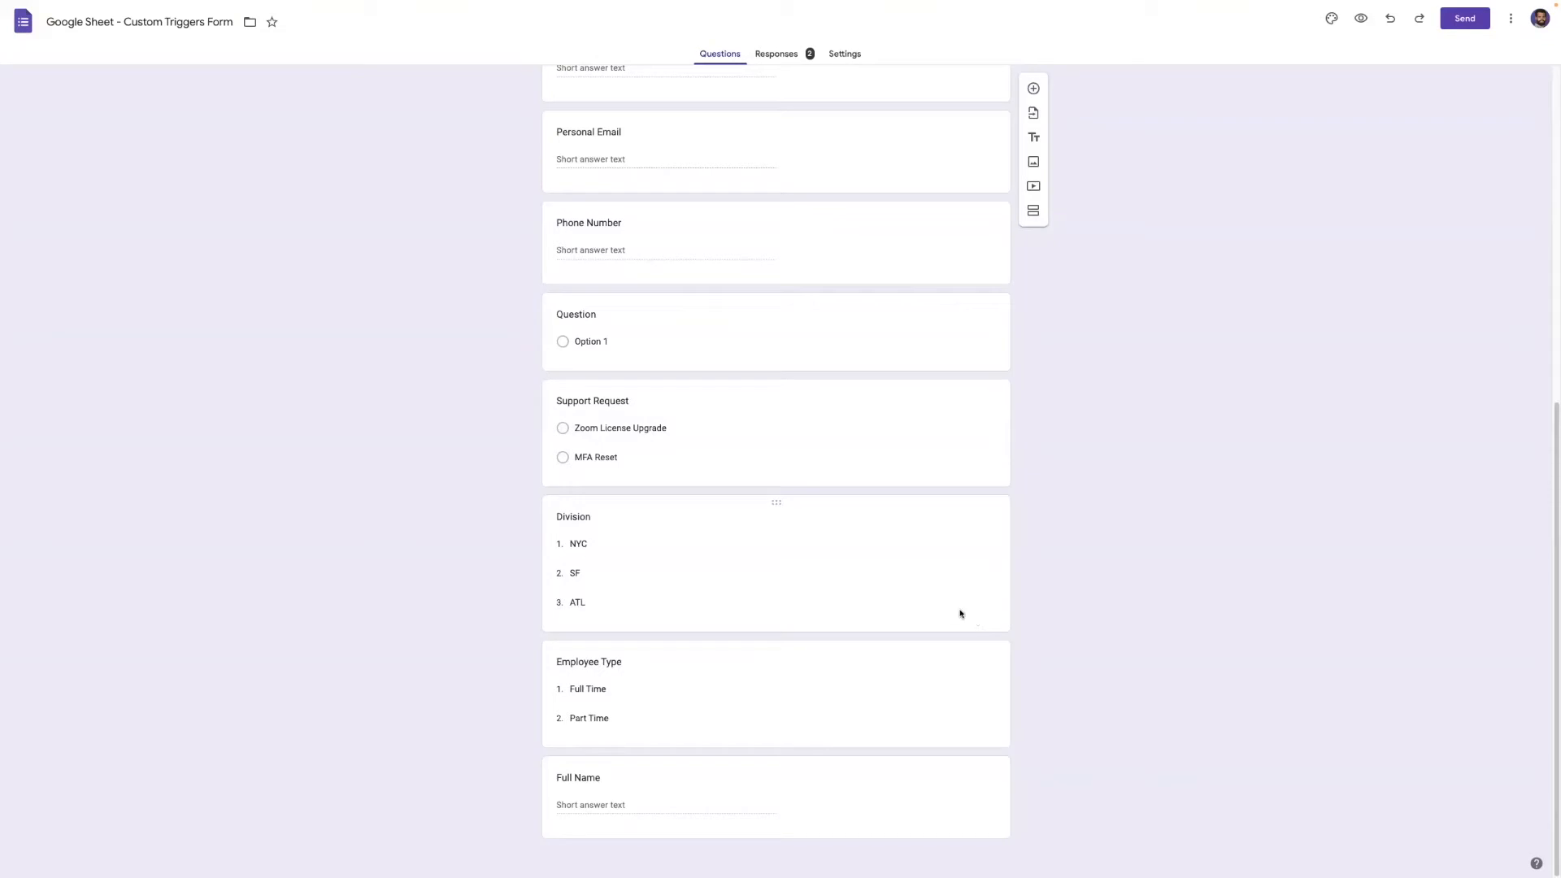
scroll(813, 470, "up", 7)
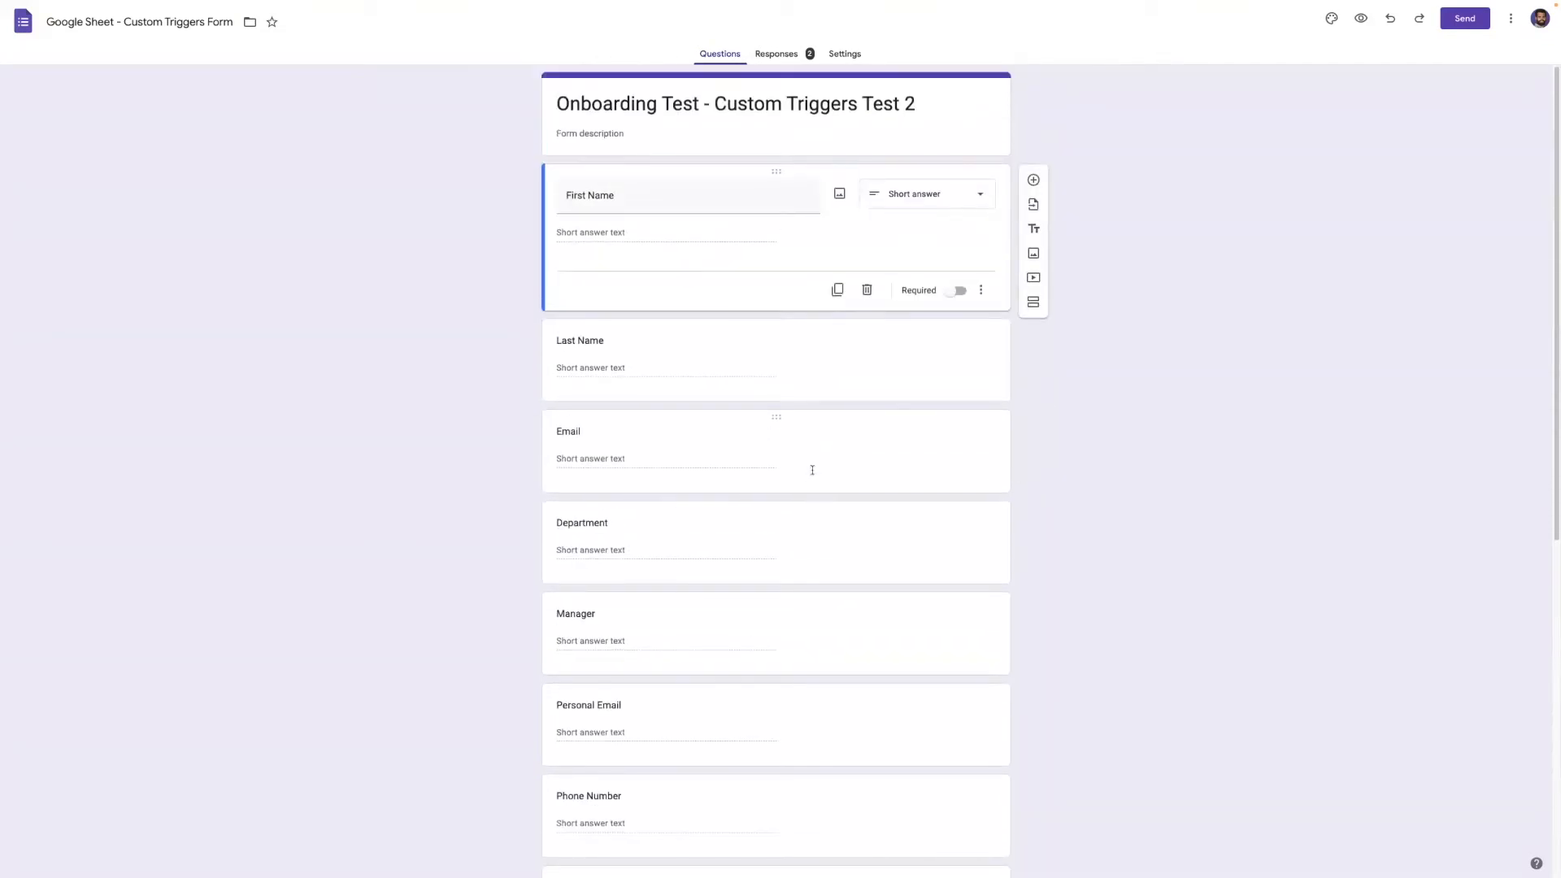
View the form's collected responses and open the linked responses spreadsheet
left_click(777, 54)
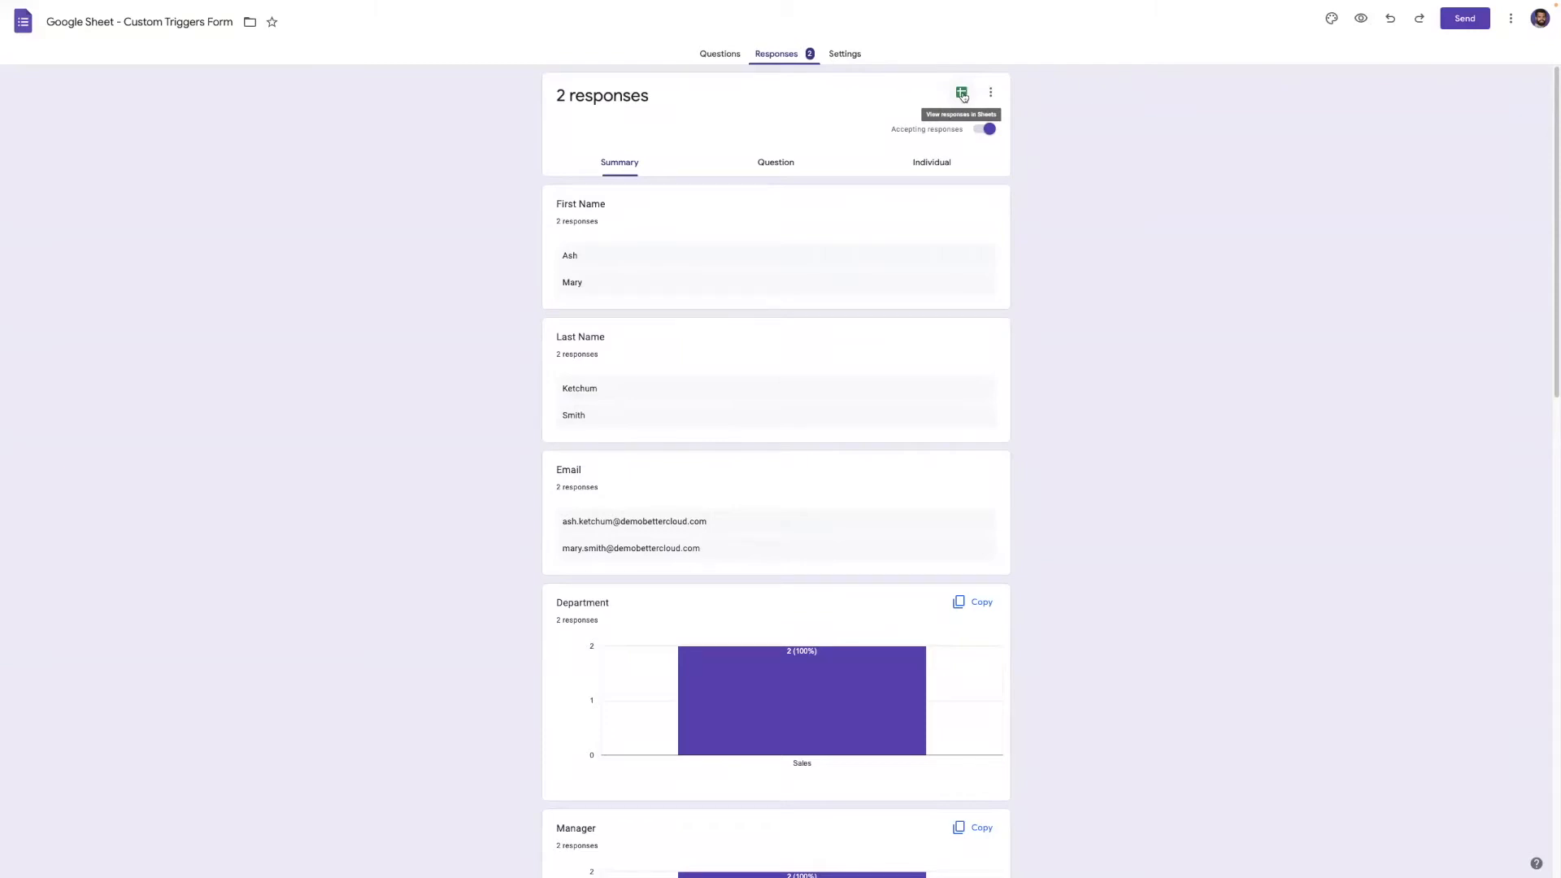
scroll(793, 318, "down", 2)
scroll(786, 332, "up", 2)
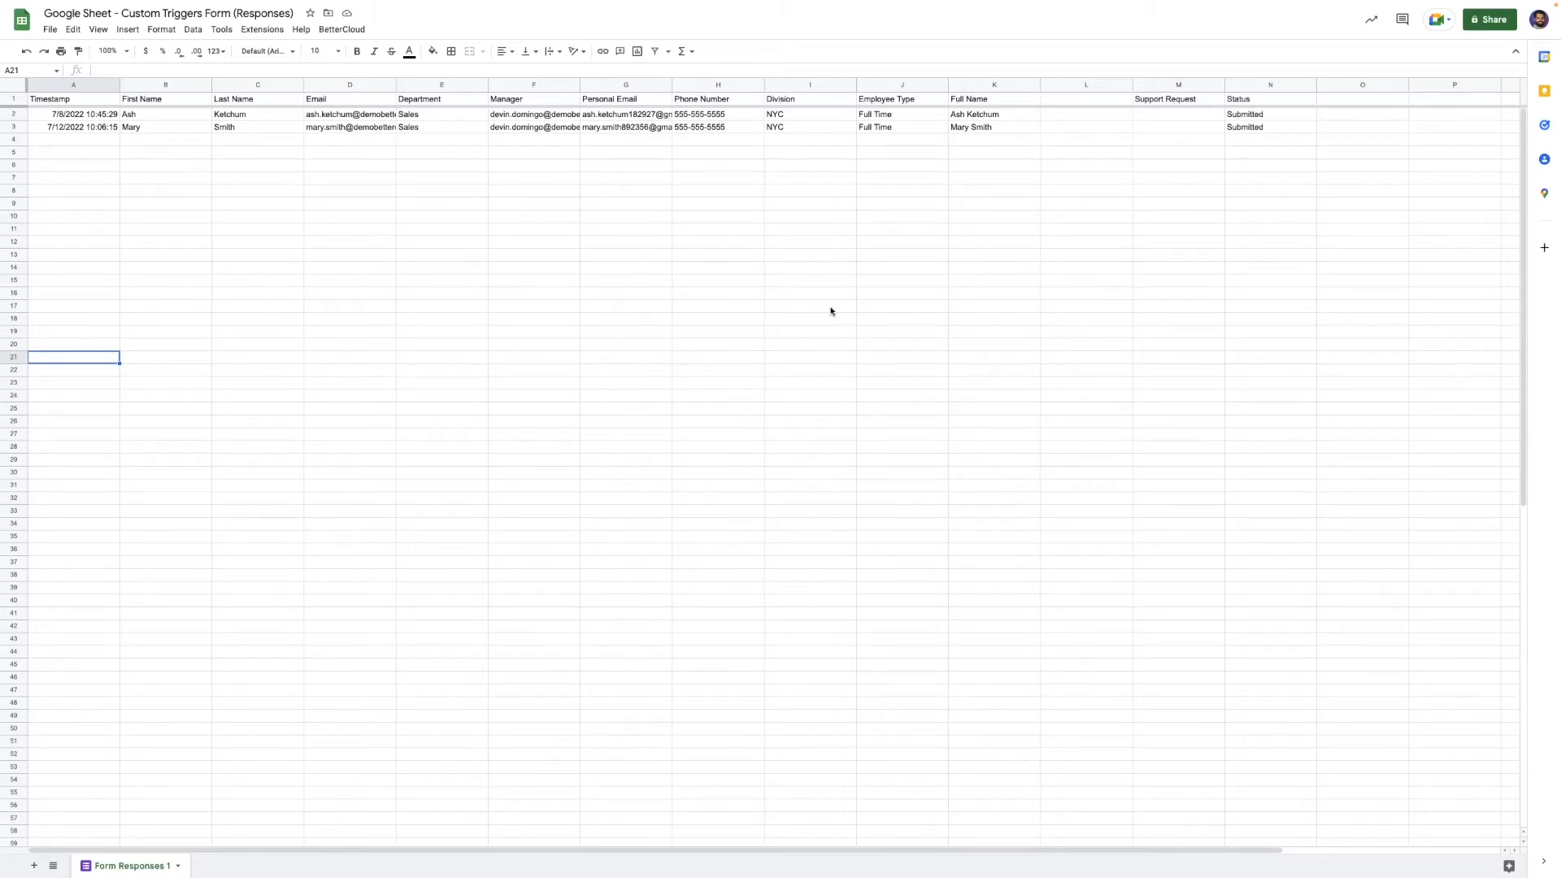
Examine the responses sheet's columns through Support Request and Status, and the available extensions
left_click(262, 30)
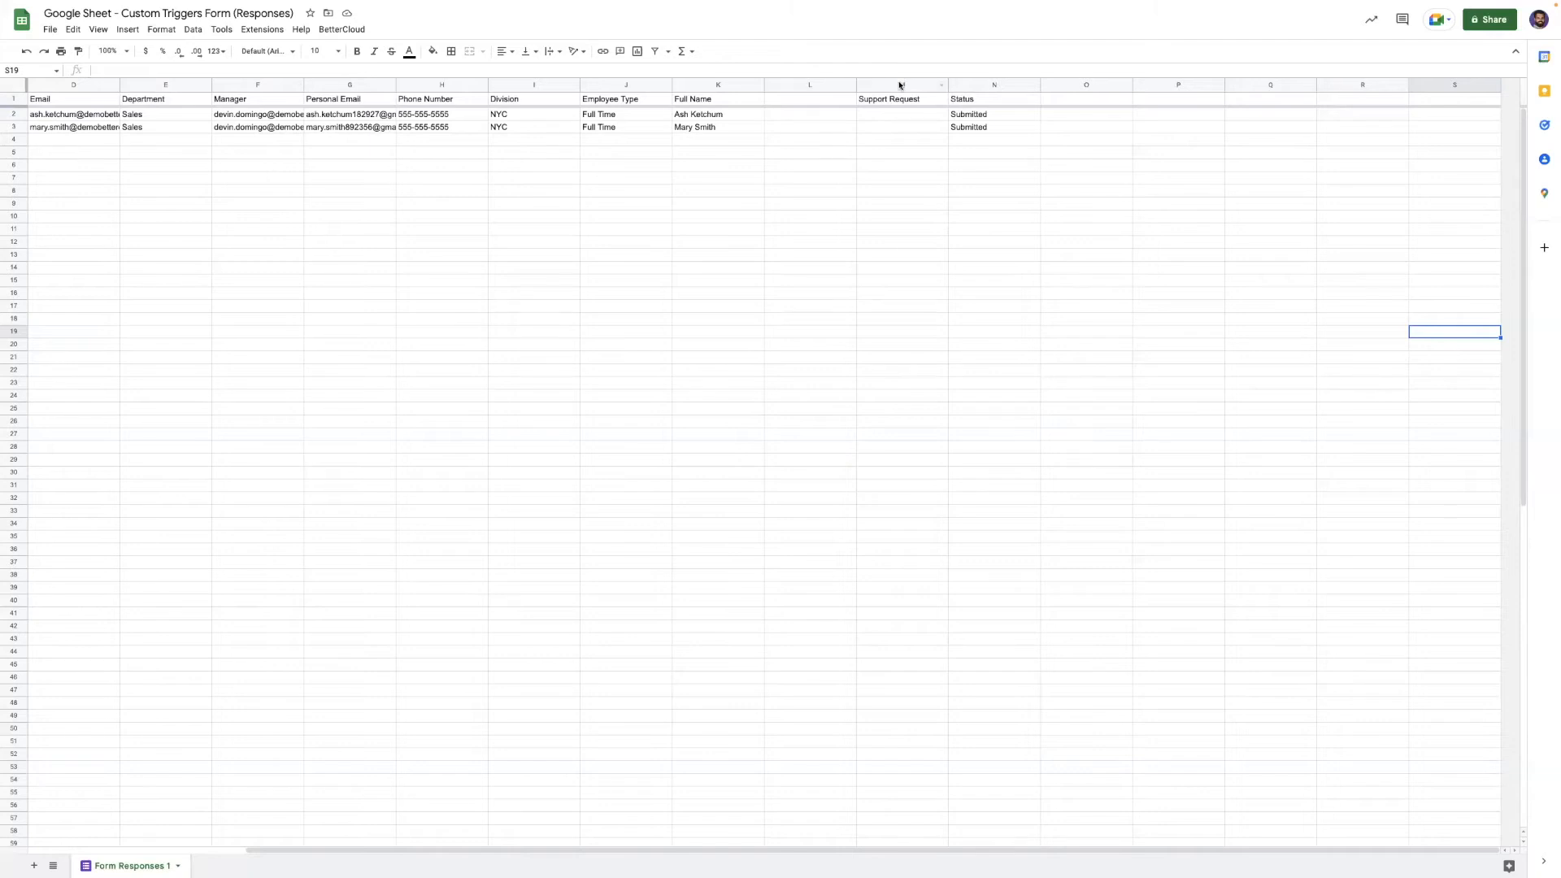
left_click(963, 85)
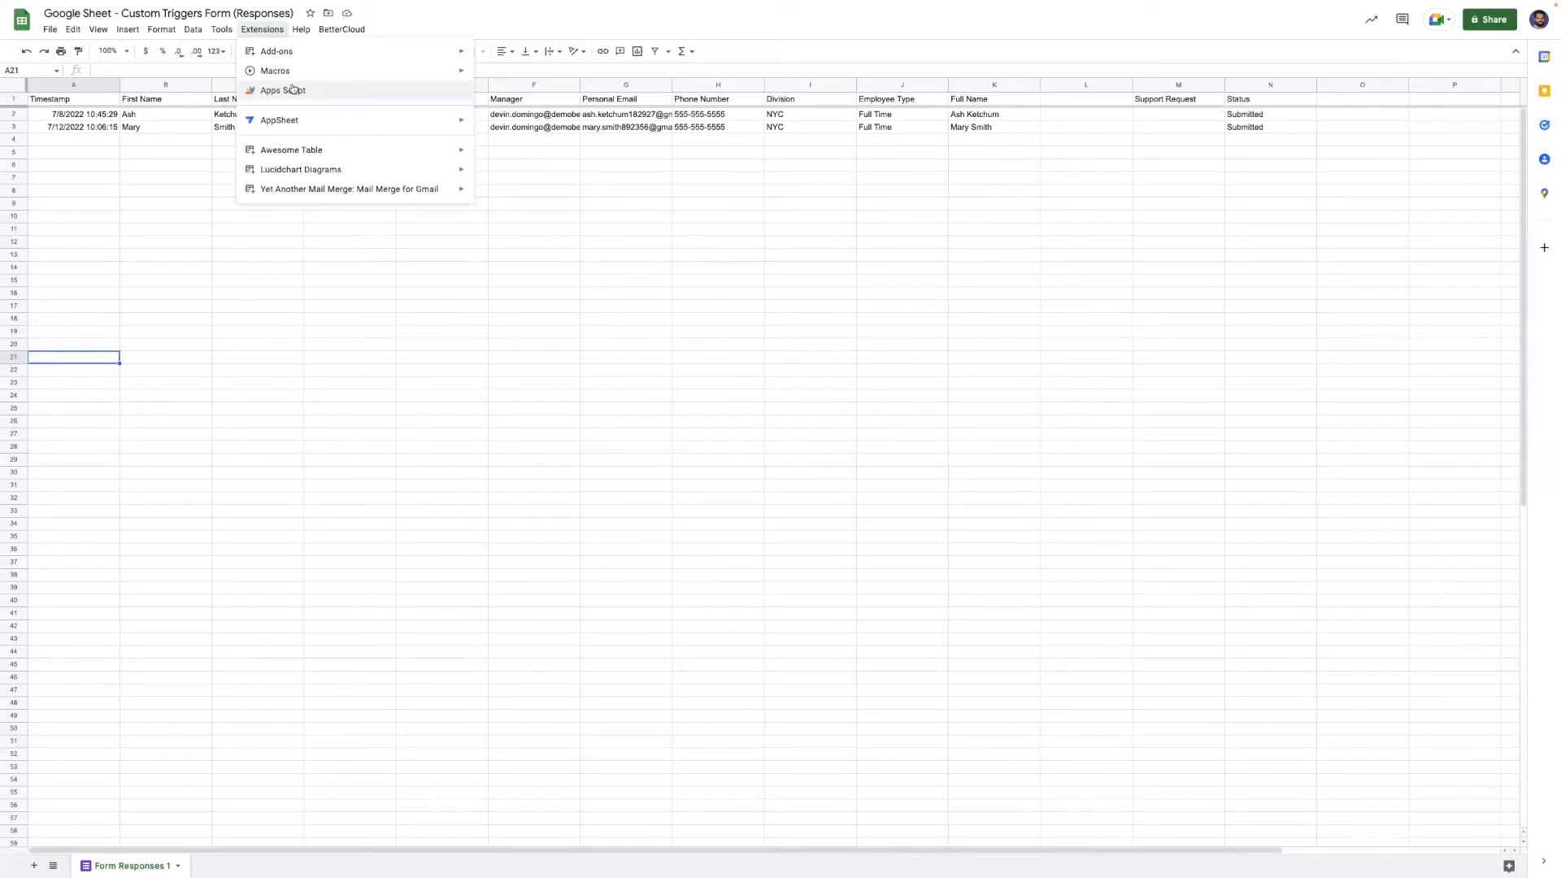
left_click(668, 332)
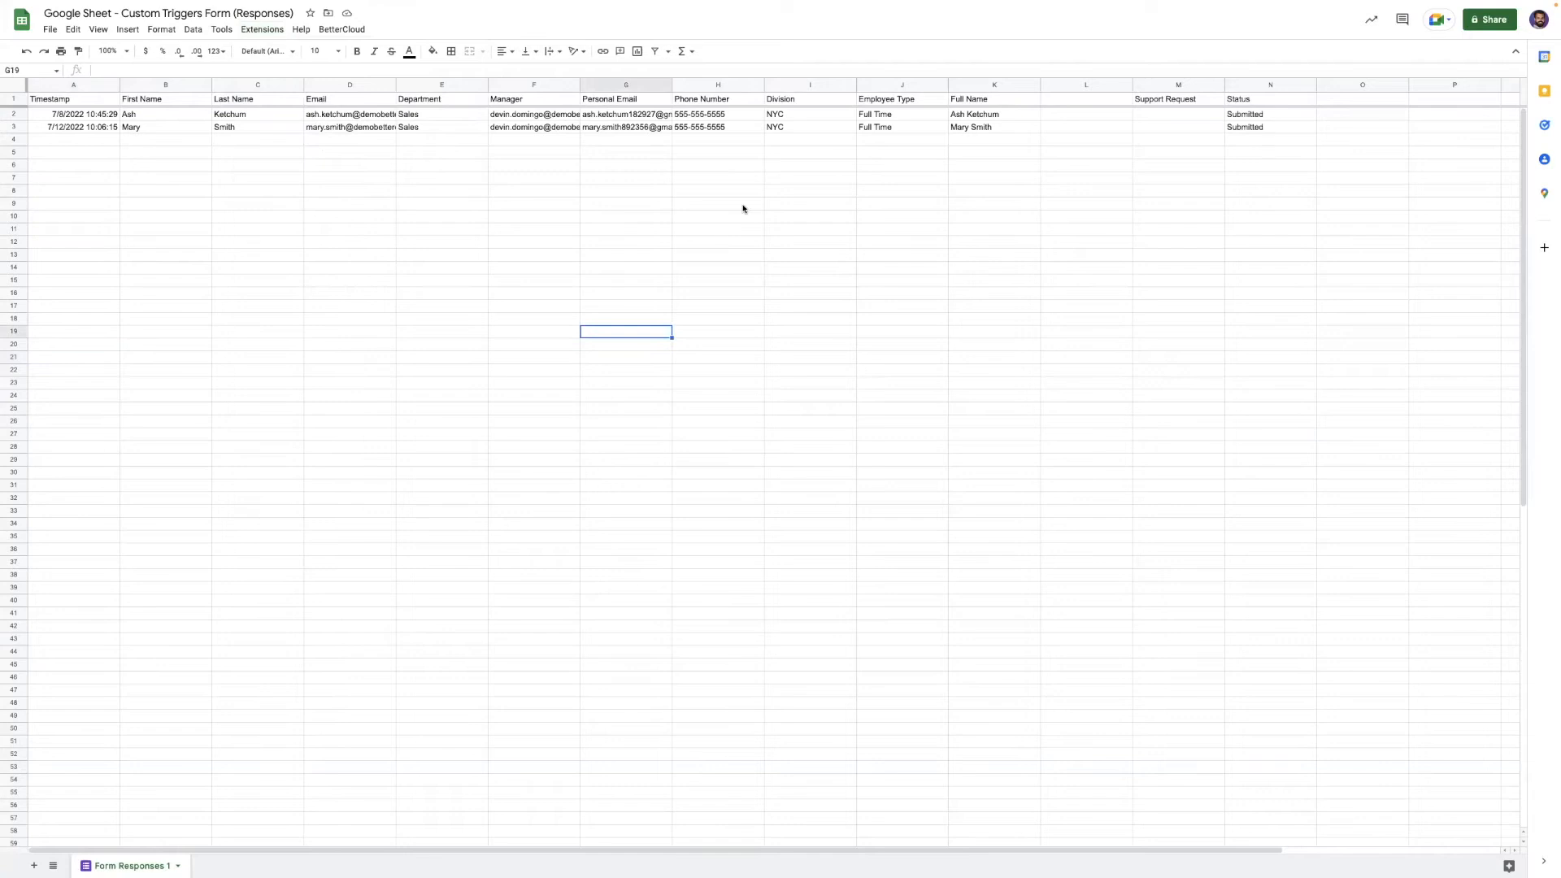
key("ctrl+Right")
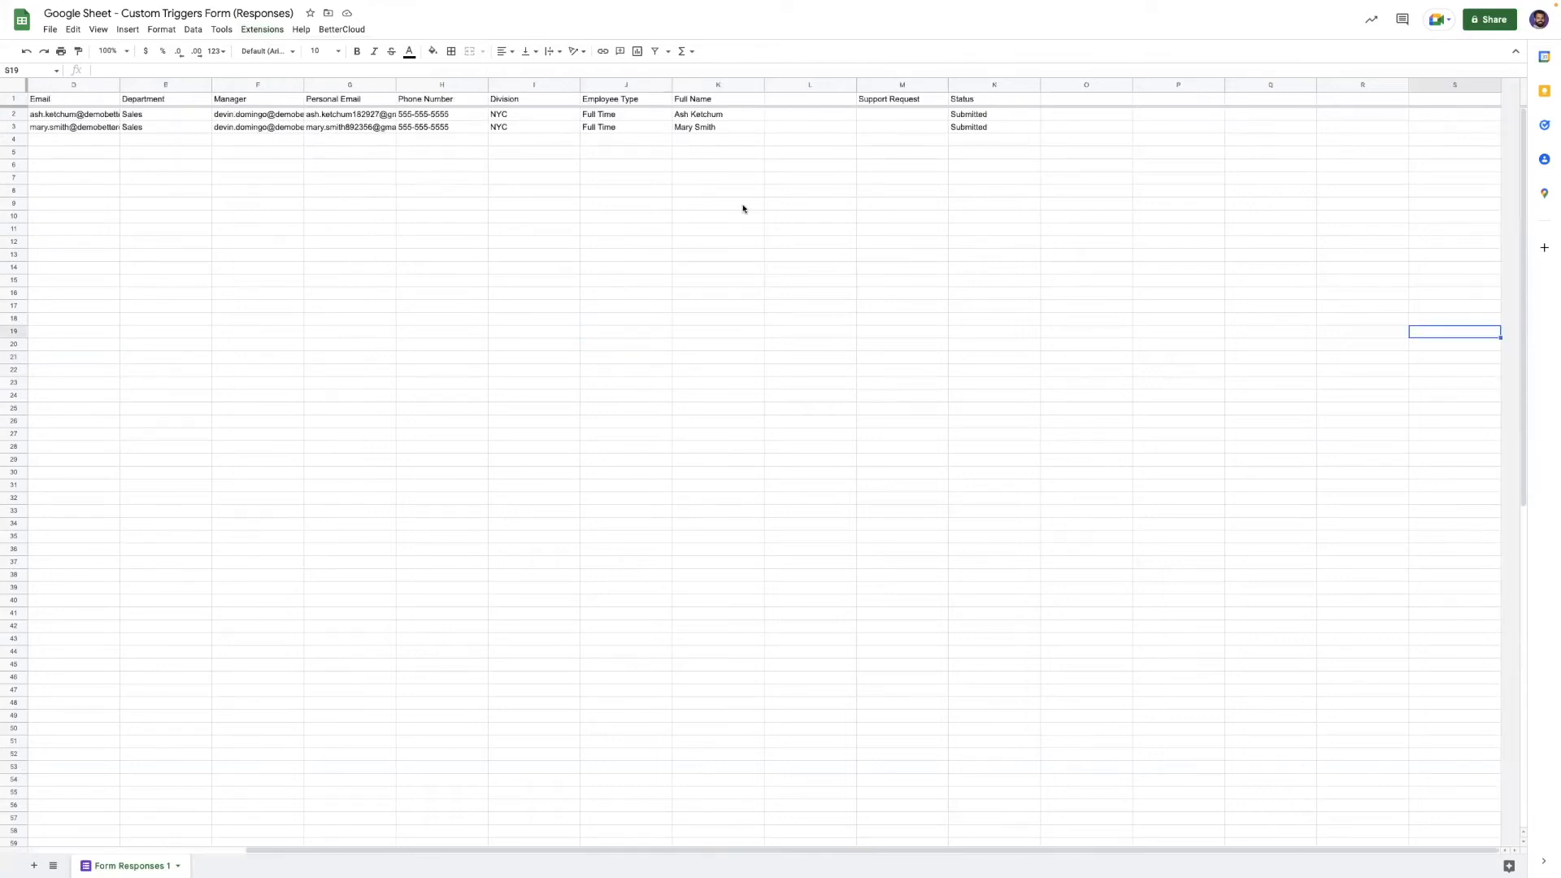
Switch to the BetterCloud Apps Script project and review Code.gs, including the confirmationText and ignoreColumns settings in CONFIG
key("ctrl+Tab")
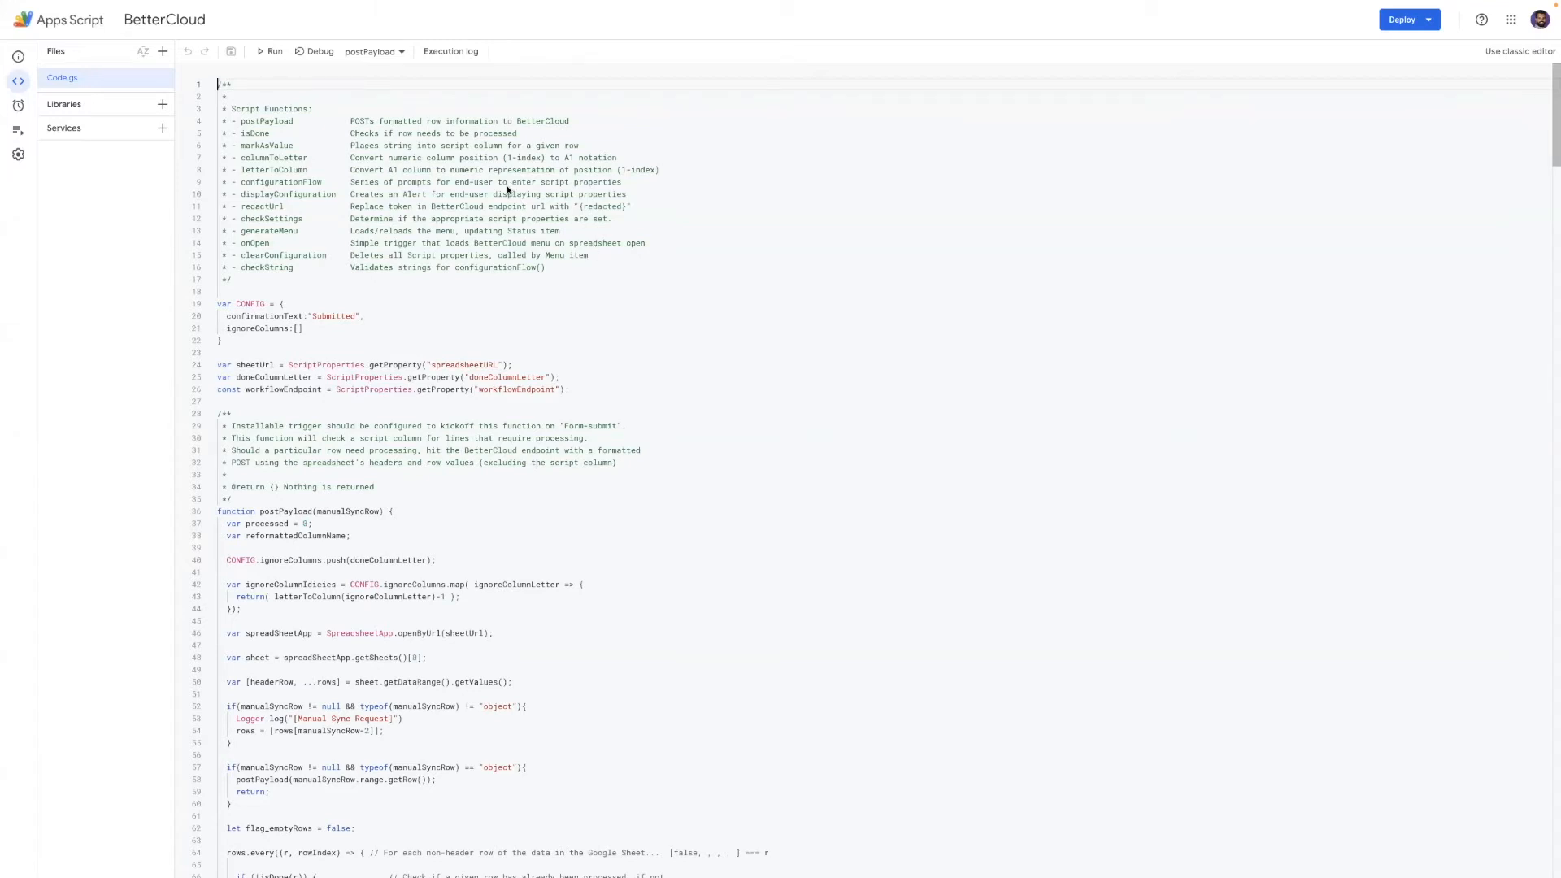
scroll(506, 188, "down", 20)
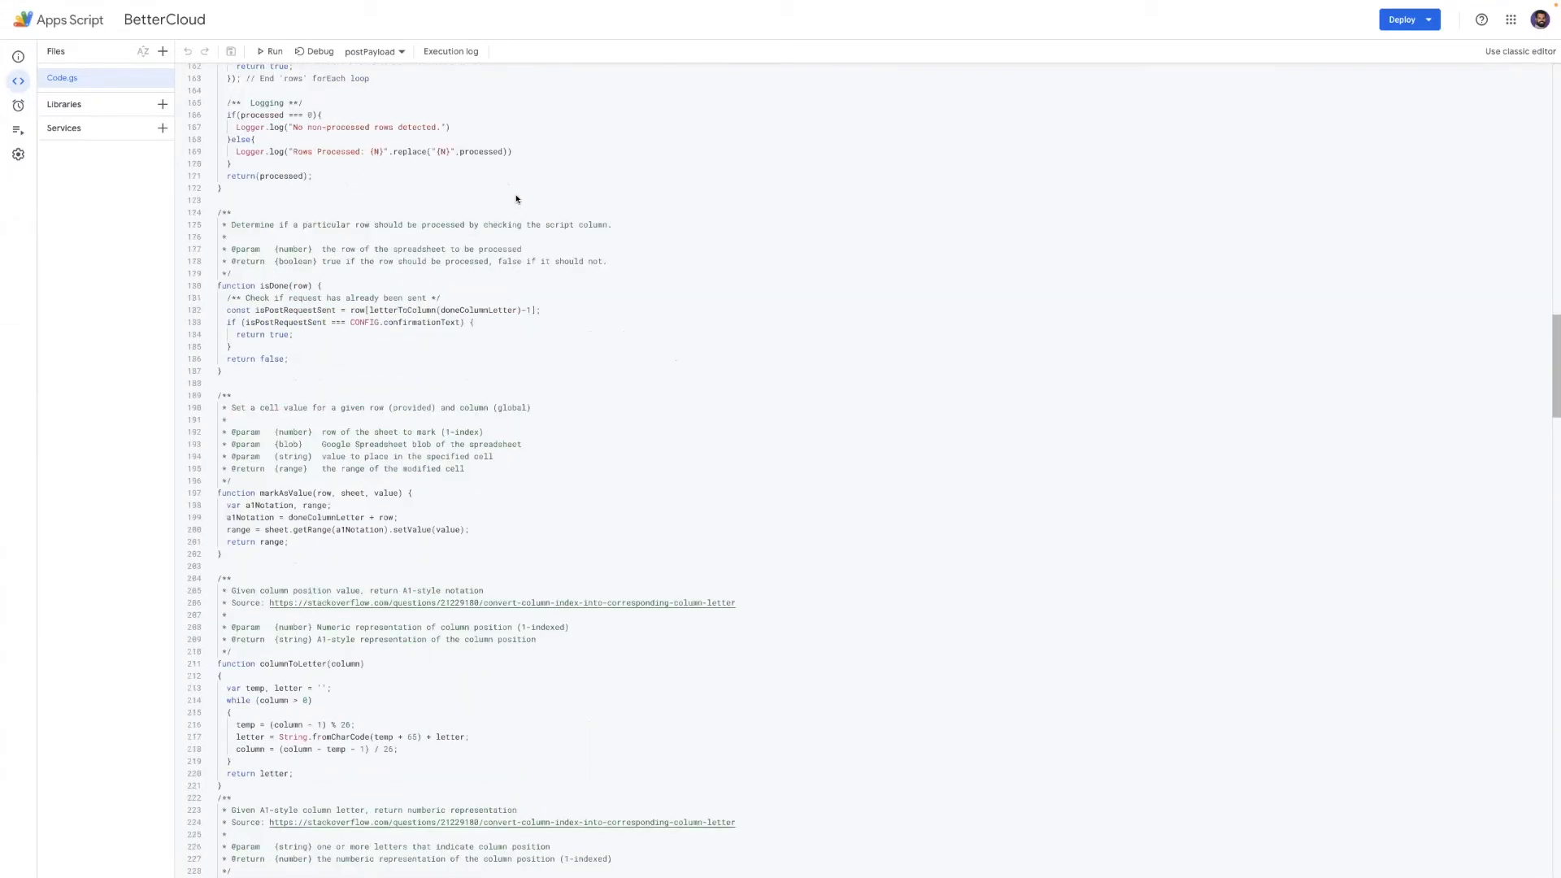
scroll(515, 209, "down", 5)
scroll(504, 236, "up", 20)
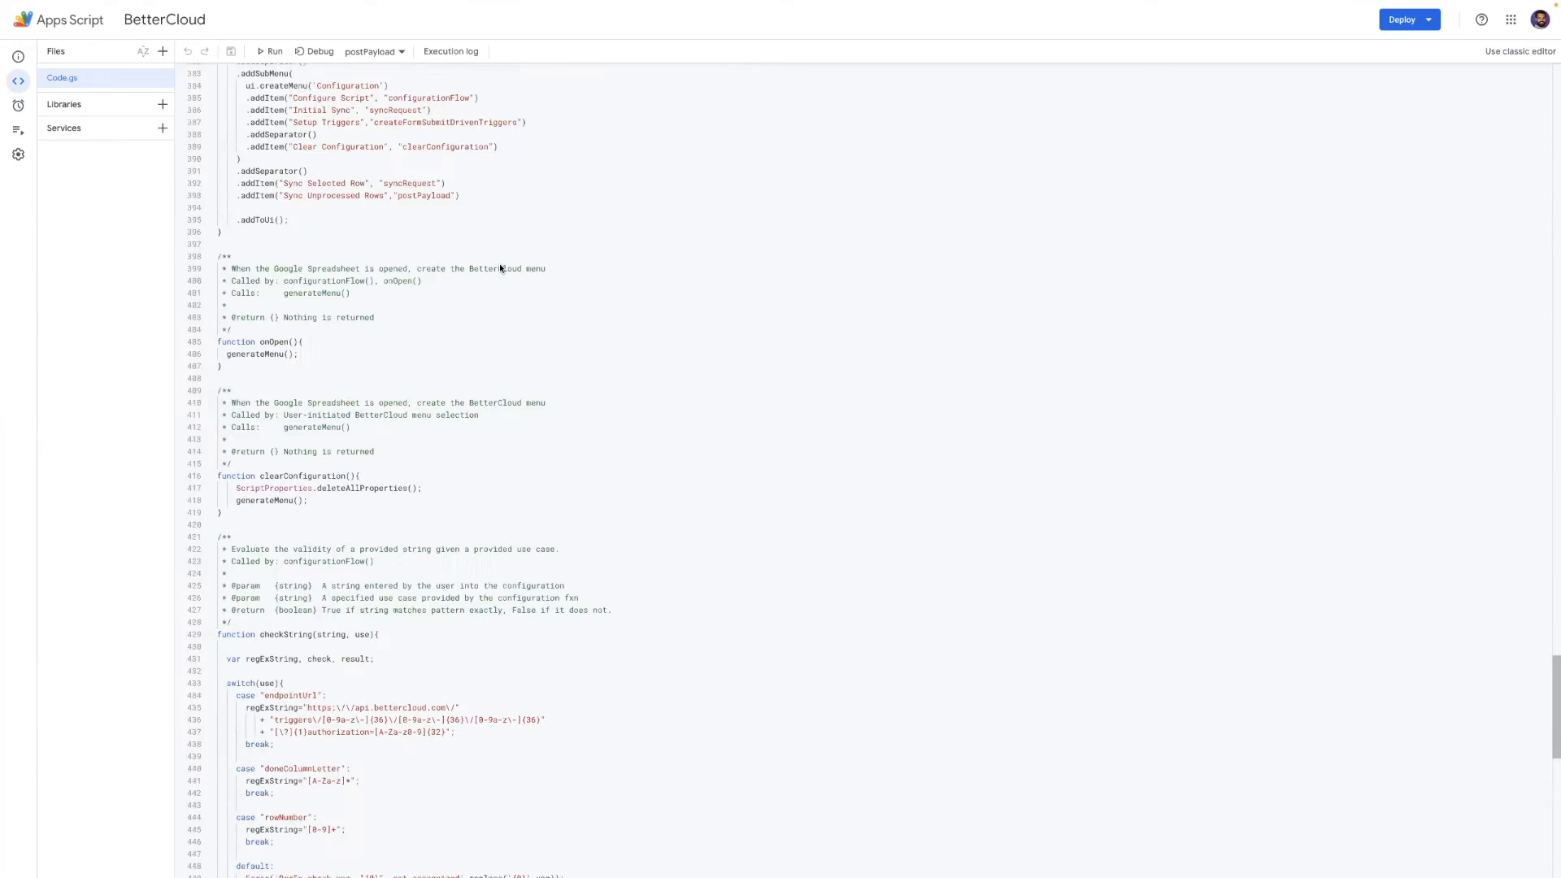
scroll(490, 258, "up", 20)
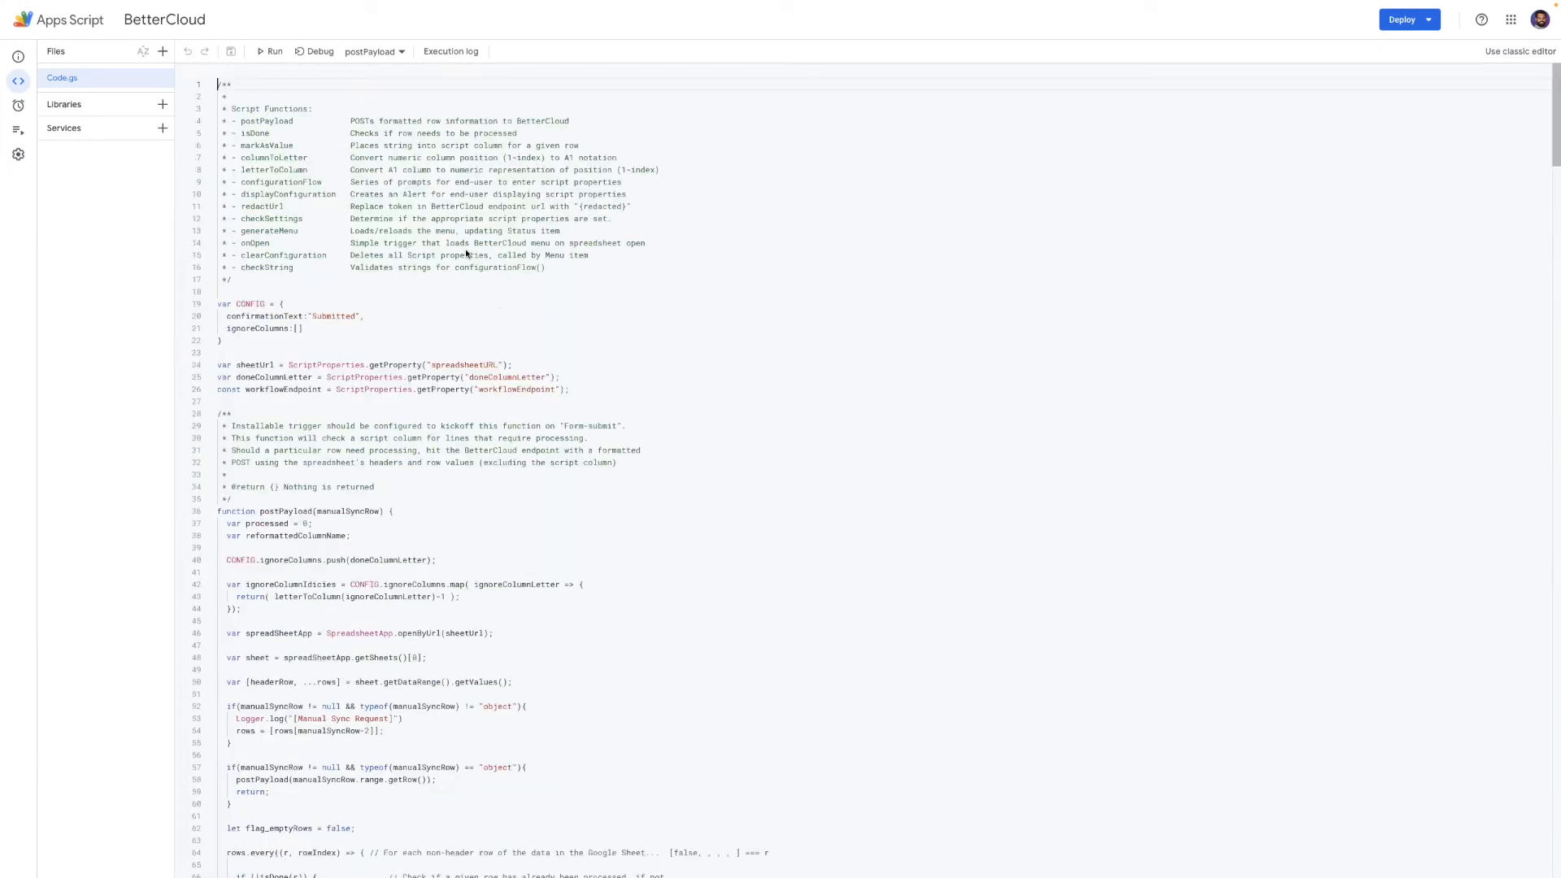
left_click(297, 338)
left_click_drag(313, 318, 355, 317)
left_click(297, 328)
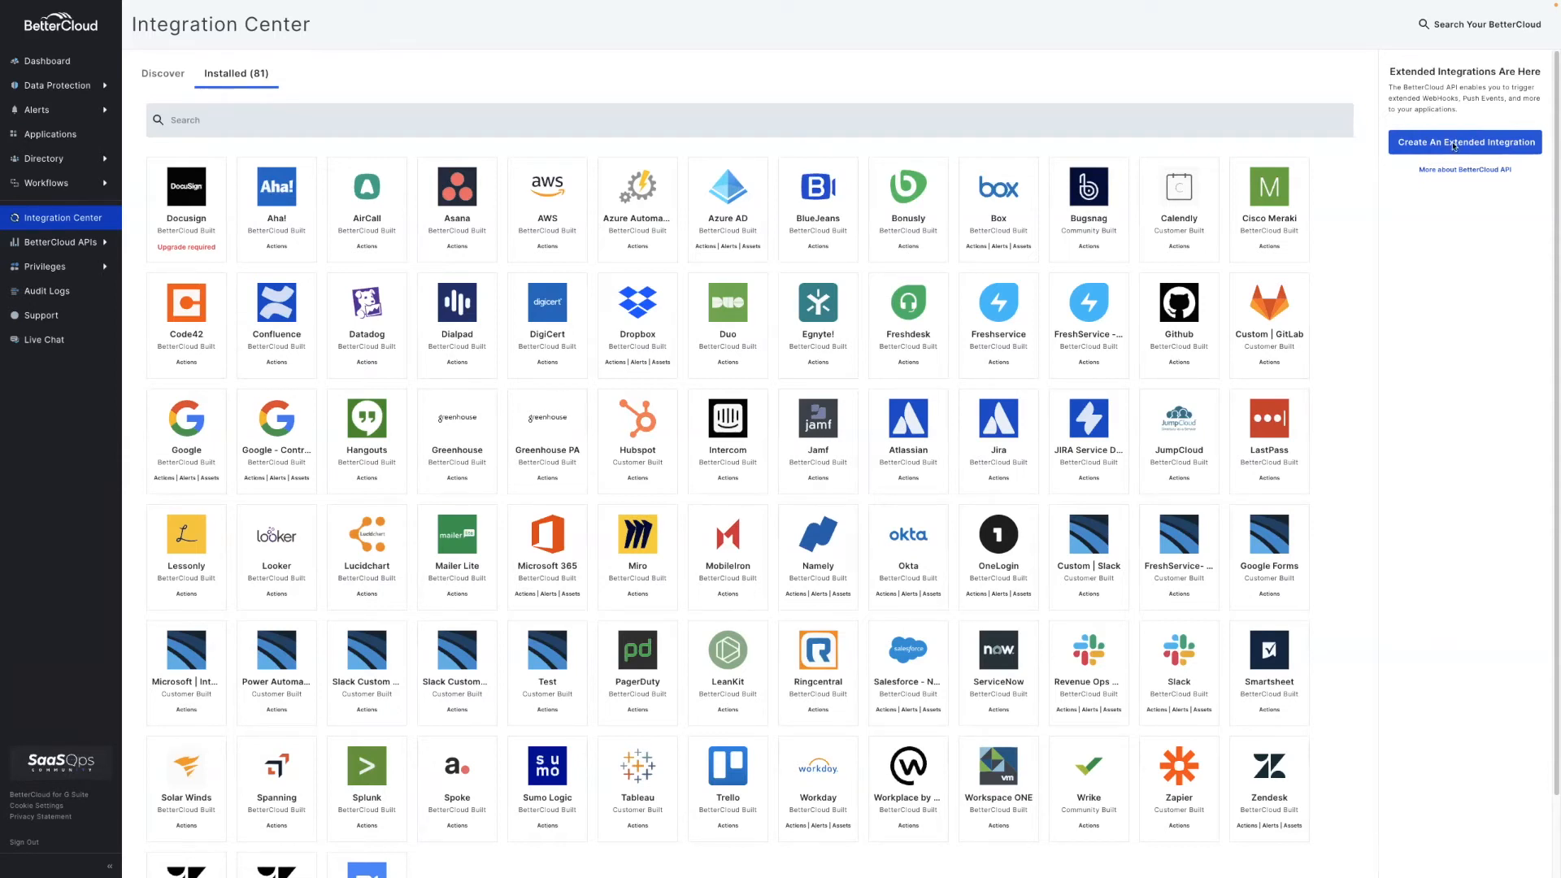
left_click(1467, 142)
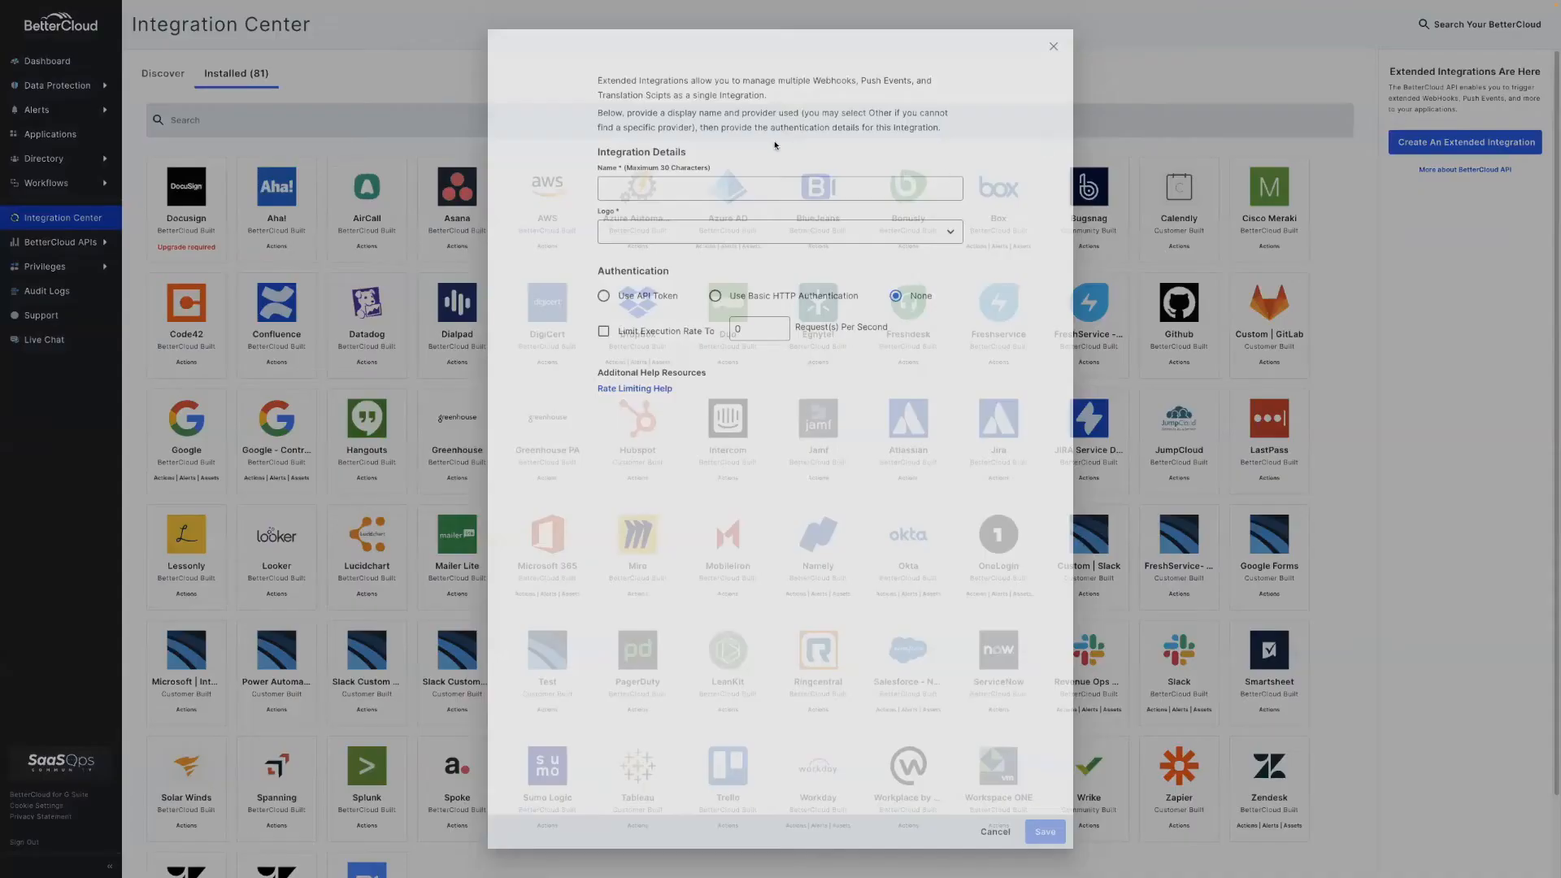
left_click(763, 182)
type("Google Forms")
left_click(787, 231)
scroll(749, 297, "down", 5)
scroll(749, 296, "down", 4)
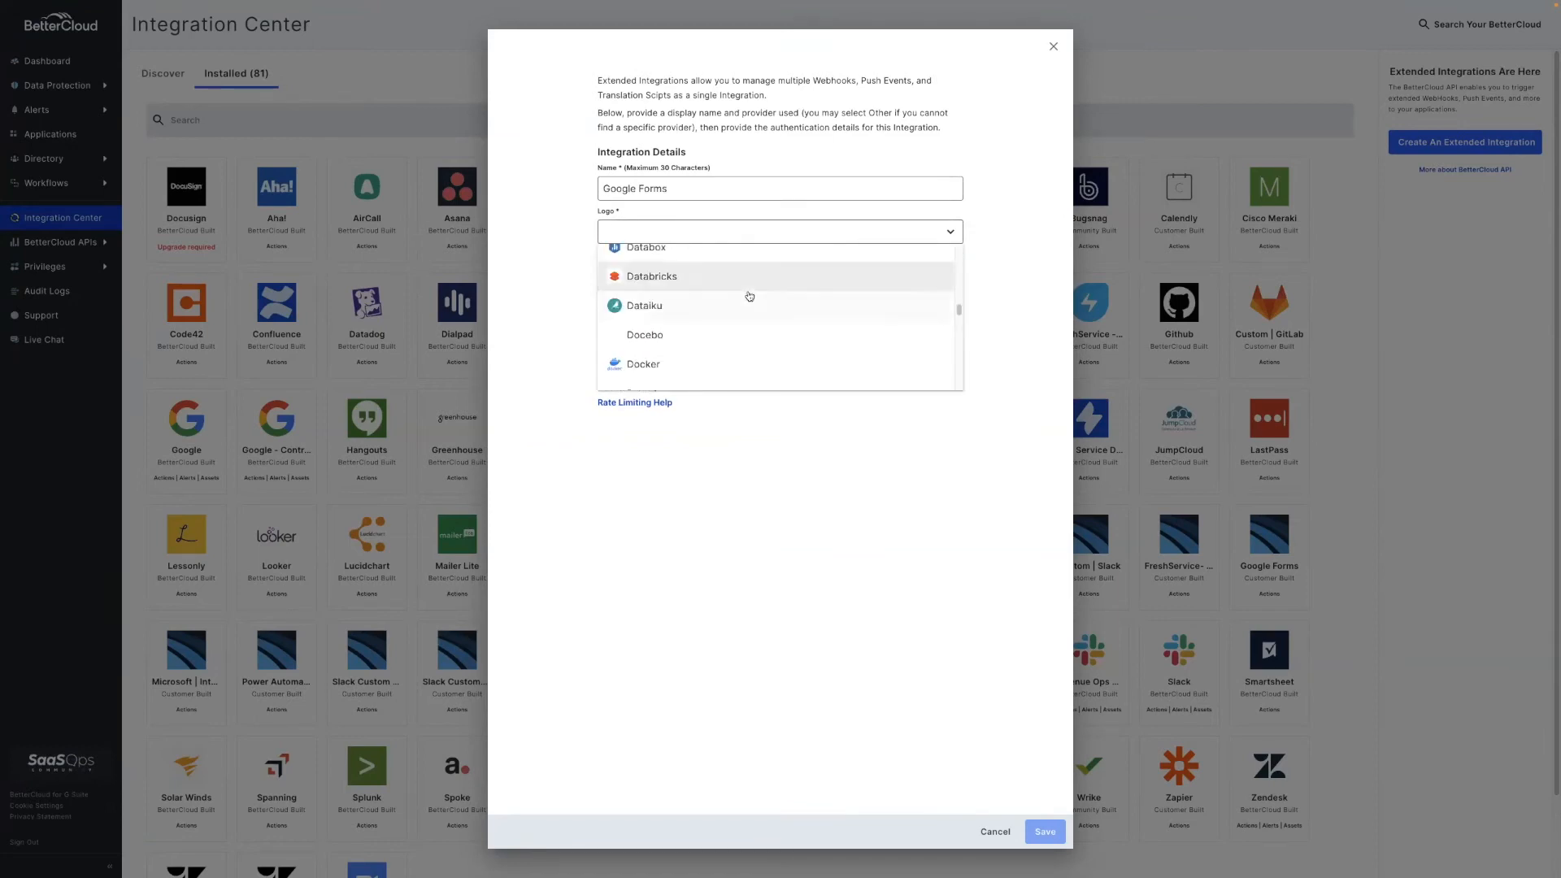
scroll(730, 308, "down", 8)
scroll(732, 310, "down", 10)
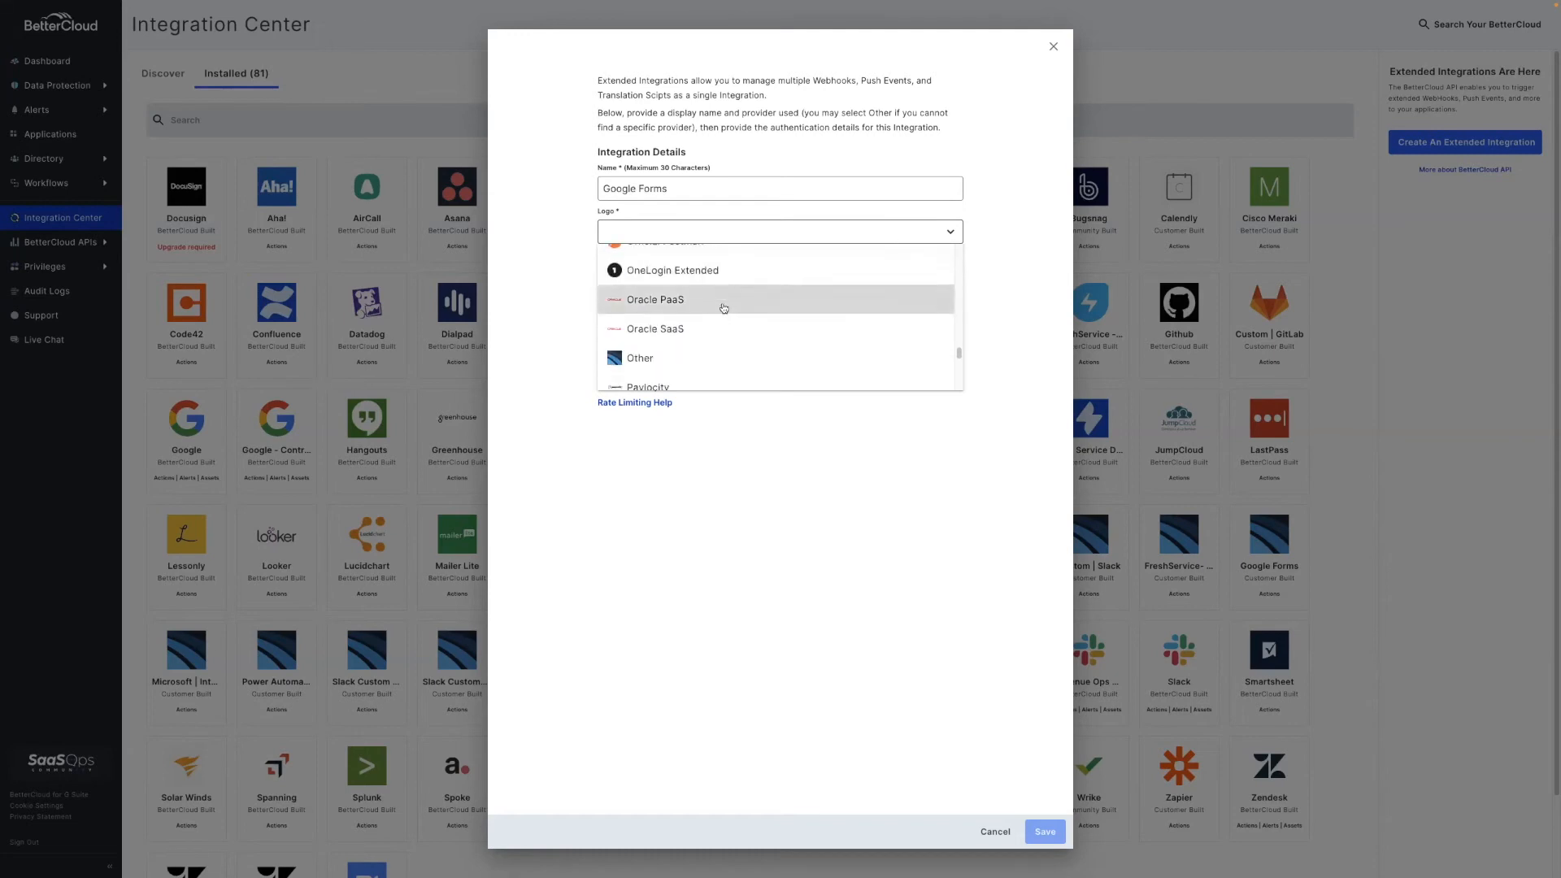
left_click(1019, 765)
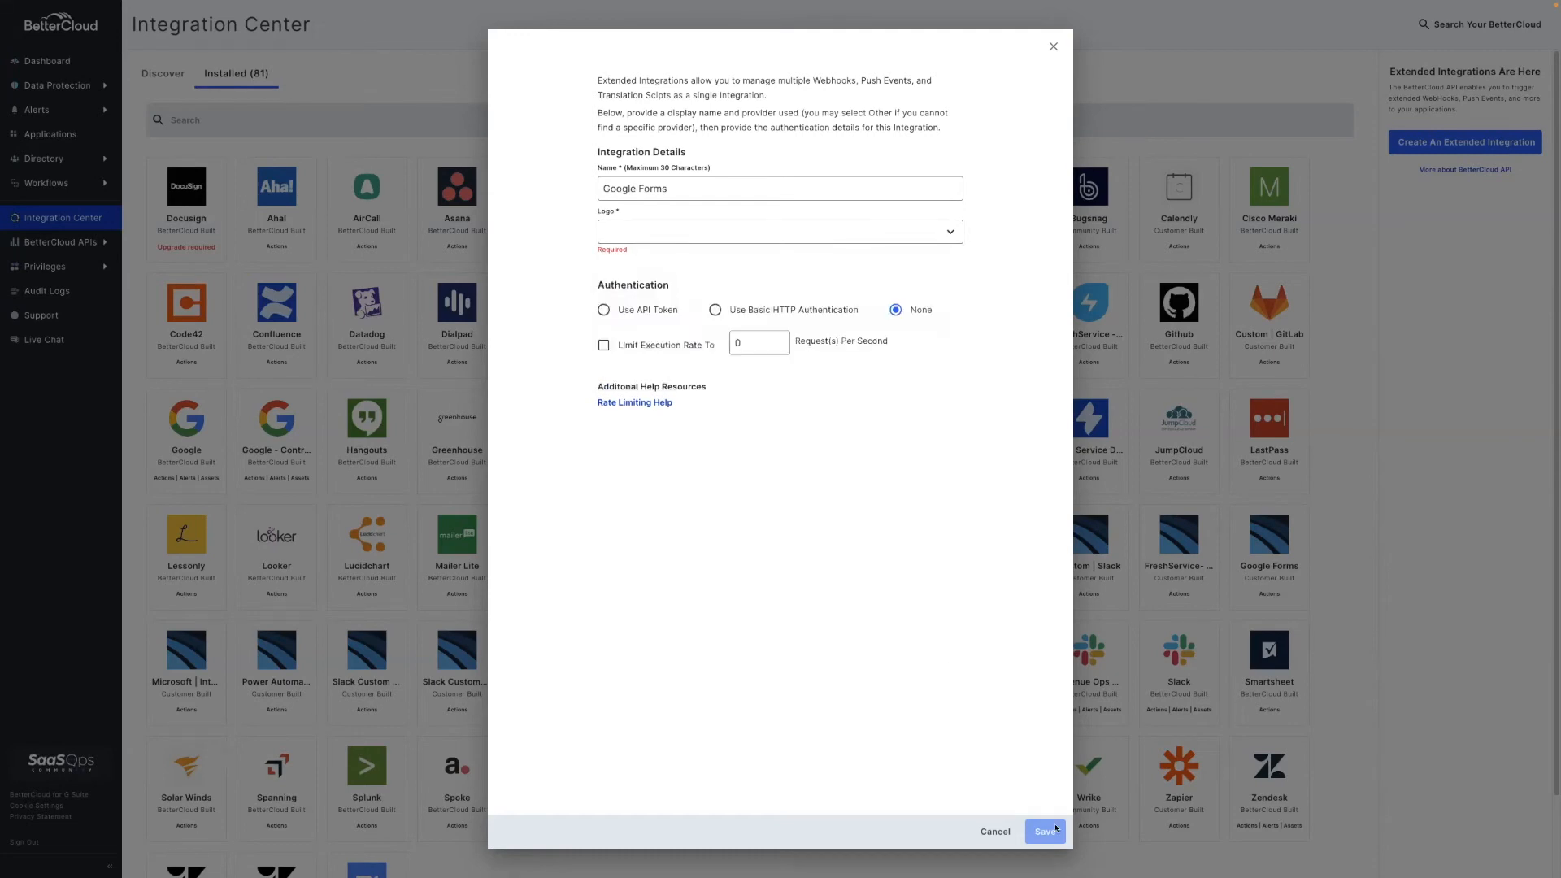
left_click(1054, 47)
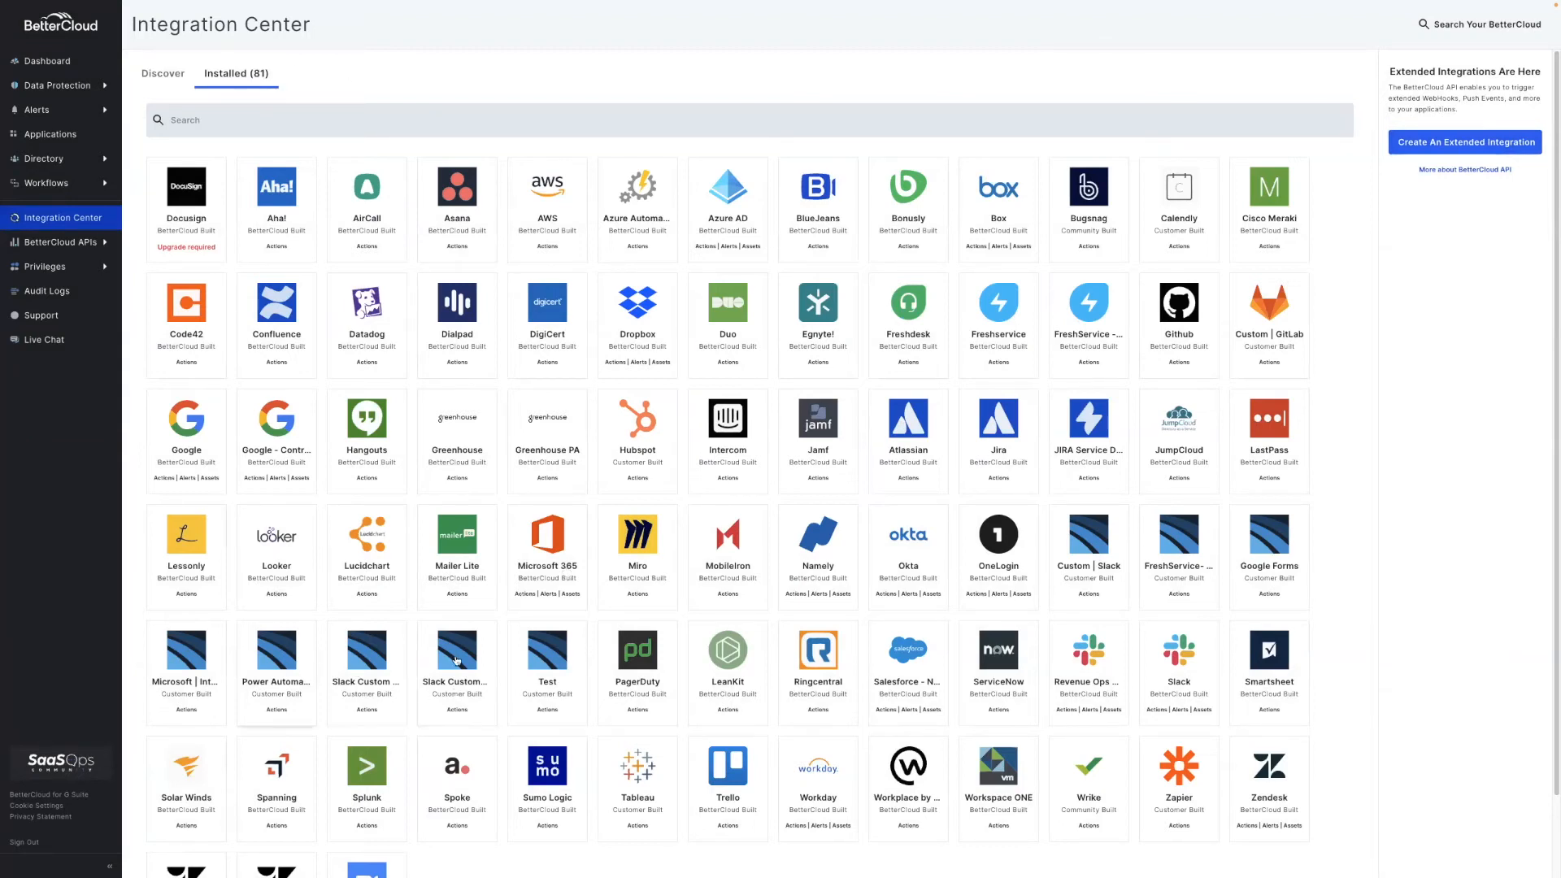
Open the existing Google Forms integration for modification and show its extensions
left_click(1289, 559)
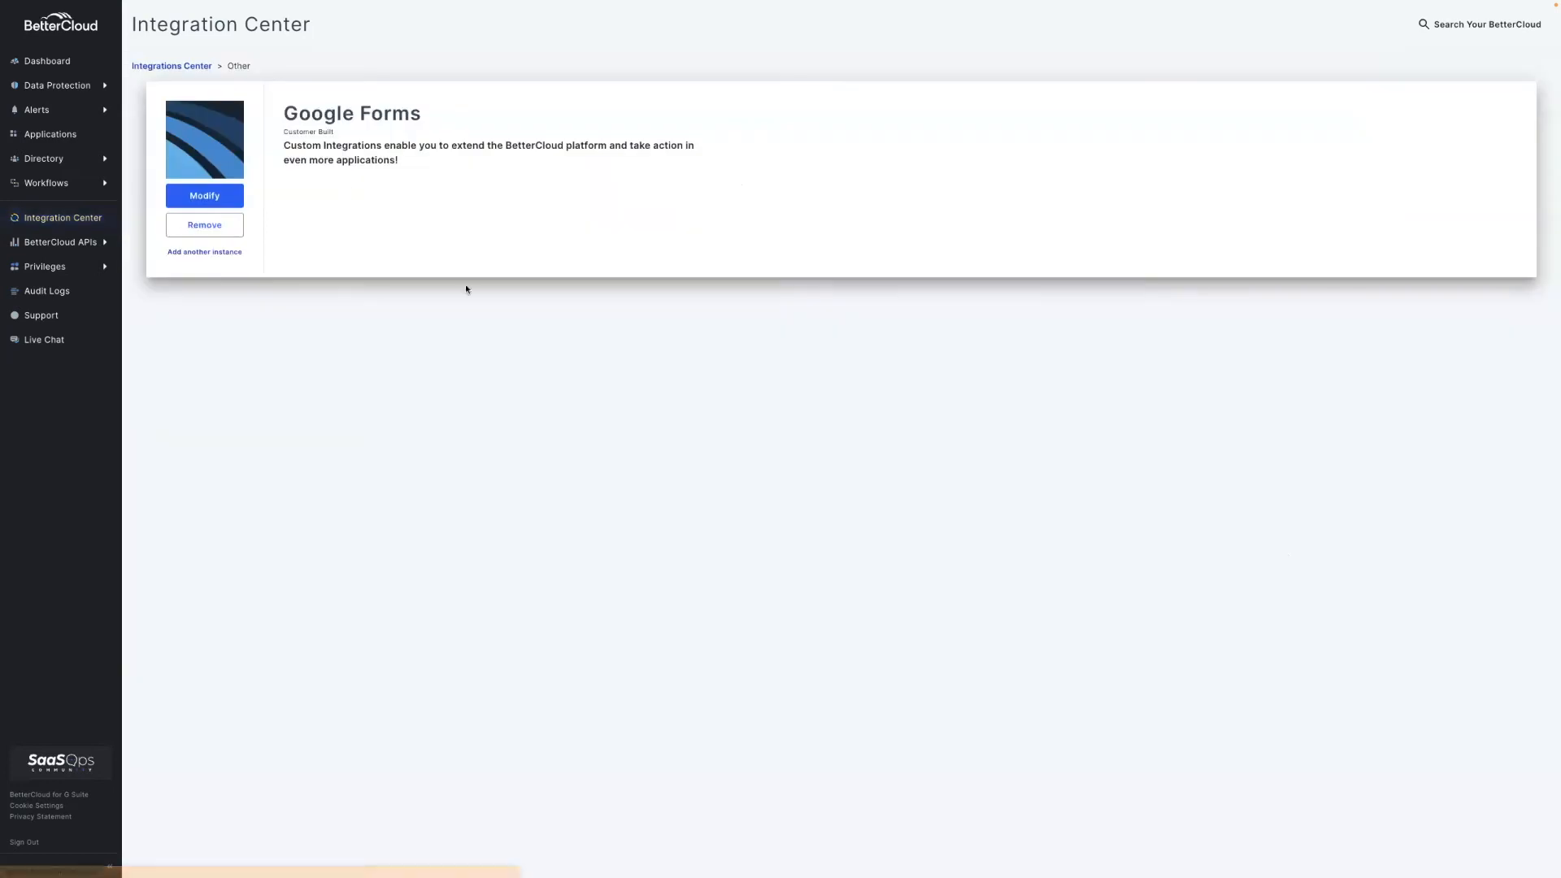
left_click(222, 200)
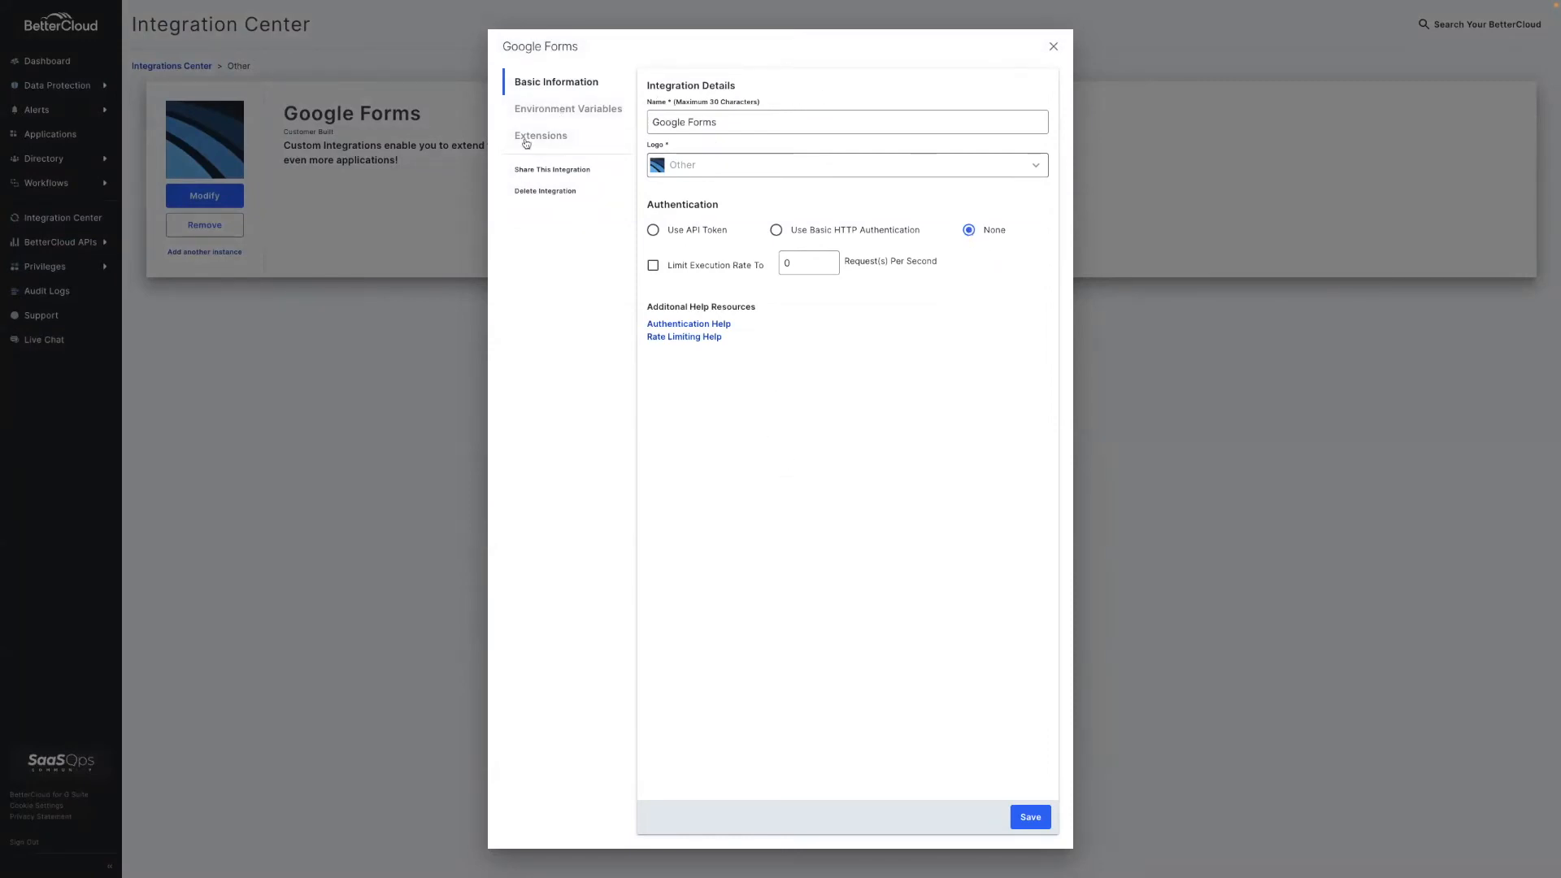
left_click(560, 140)
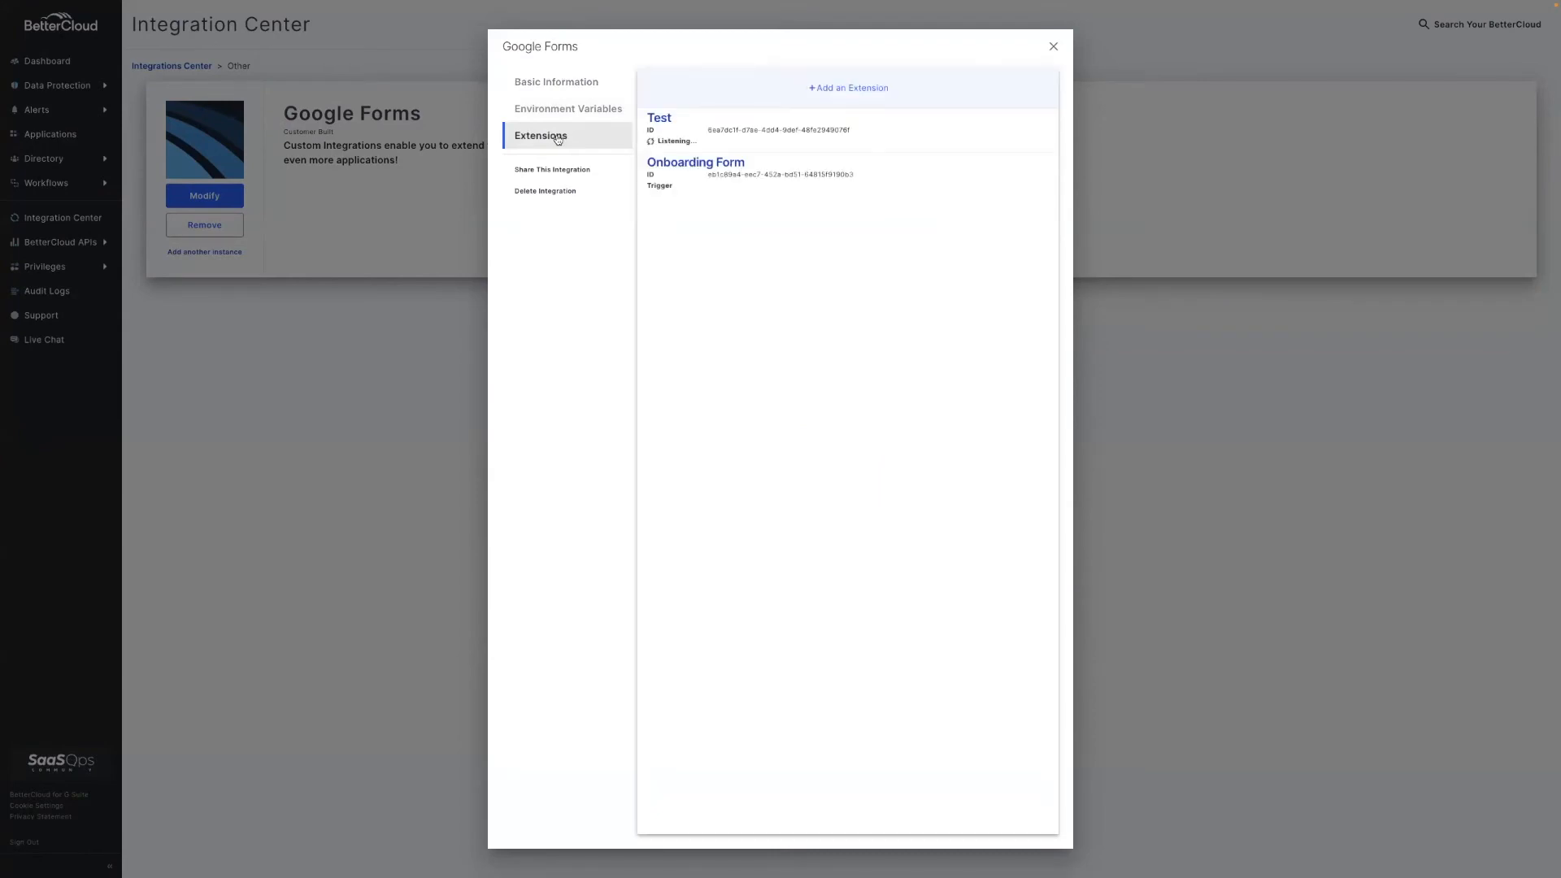
Start a new extension of the type "Create a Trigger for Workflows" in the Google Forms integration
left_click(708, 83)
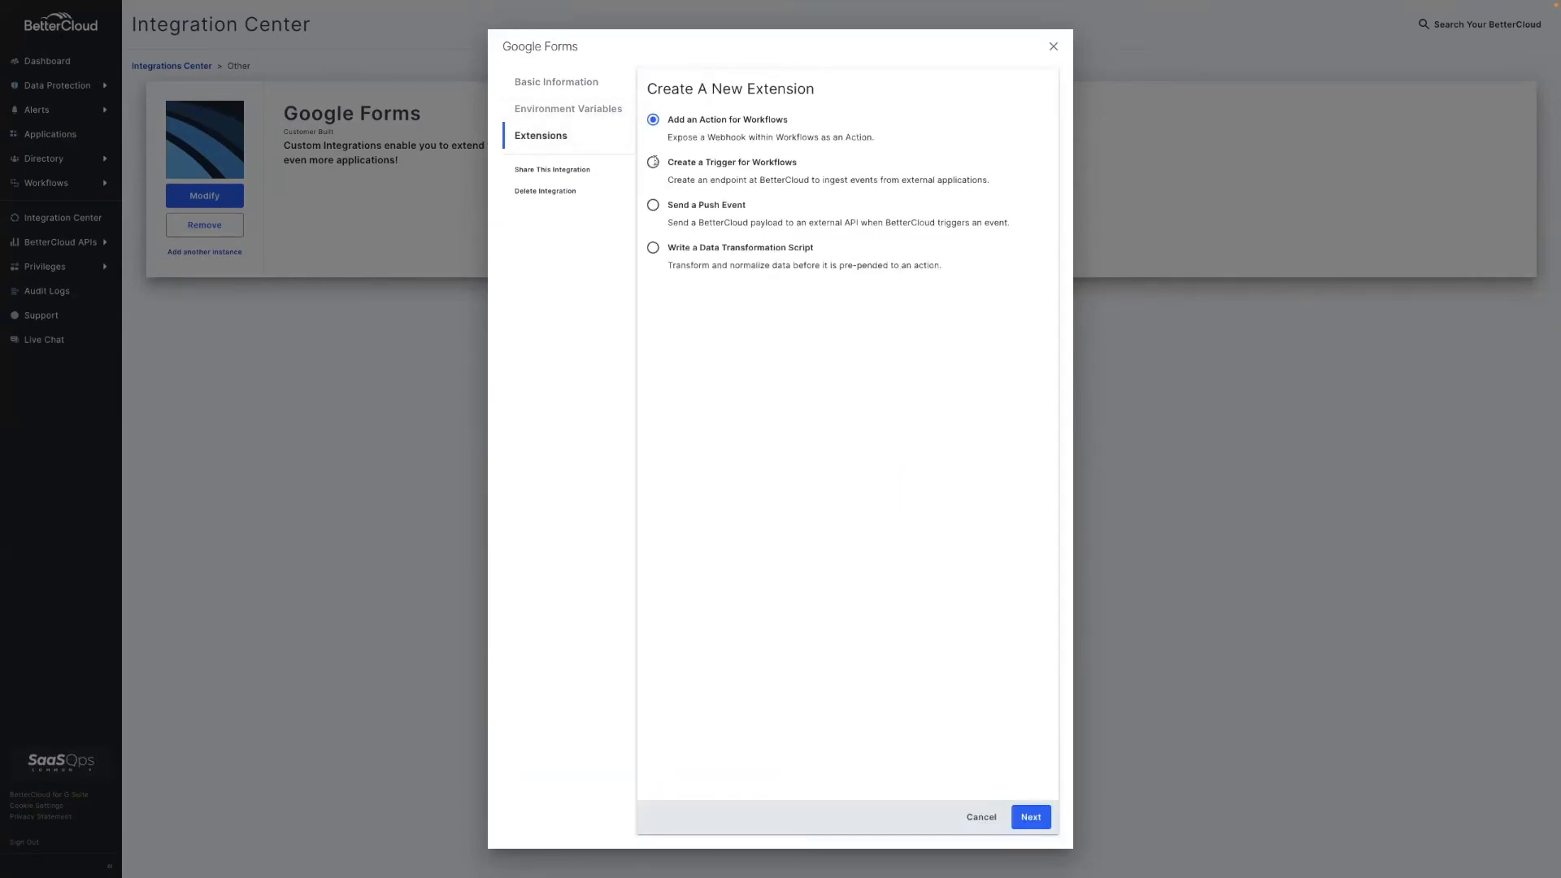
left_click(654, 161)
left_click(1026, 815)
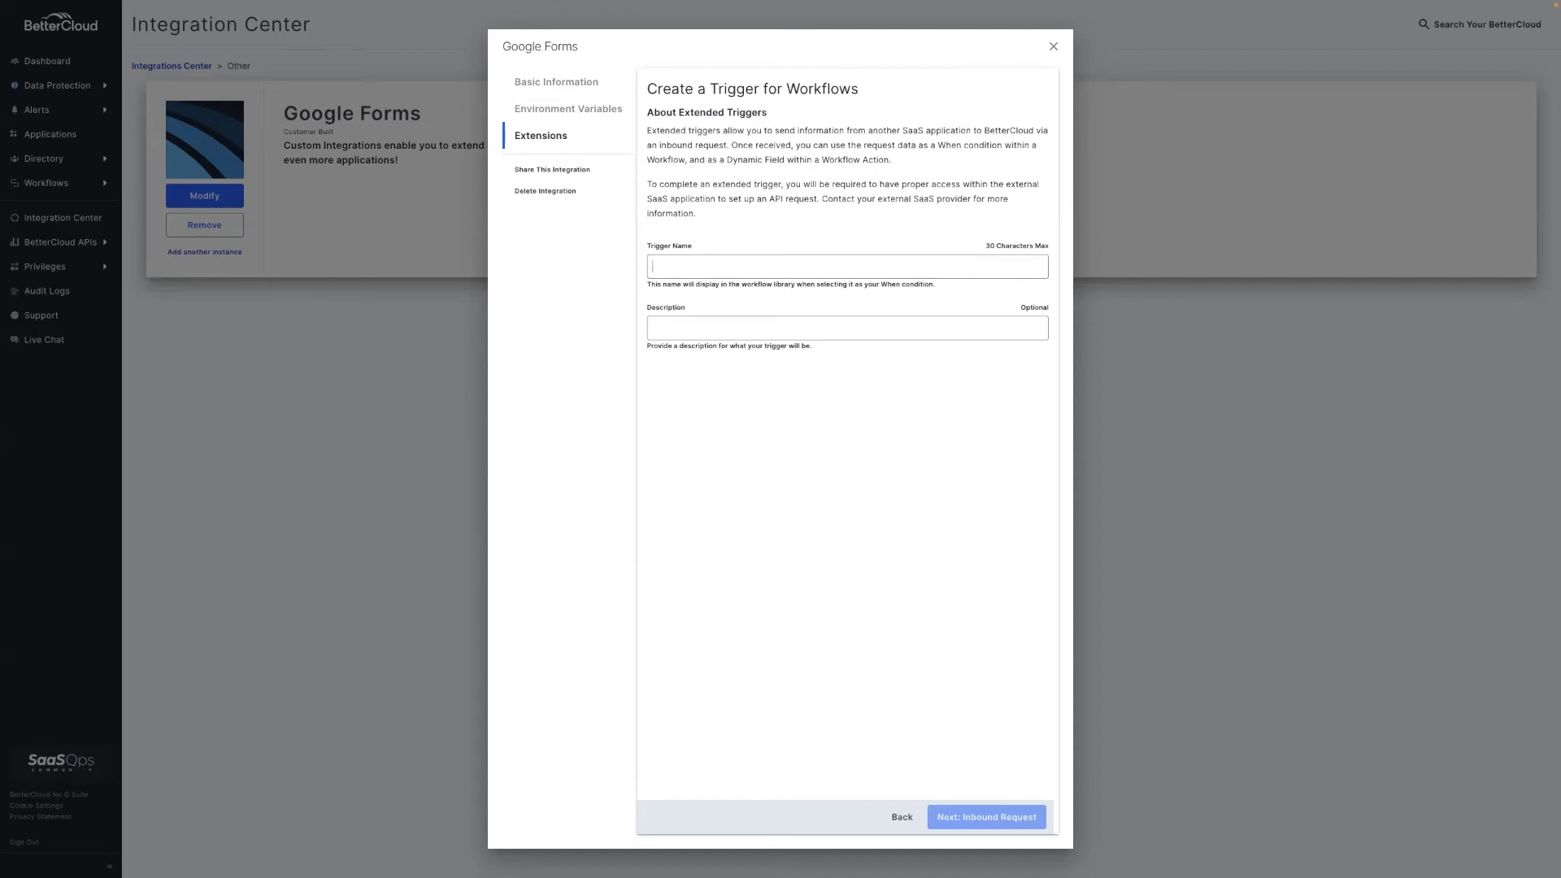
Name the trigger "Google Formd Onboarding", continue to the inbound request, and select its endpoint URL
type("Google Formd")
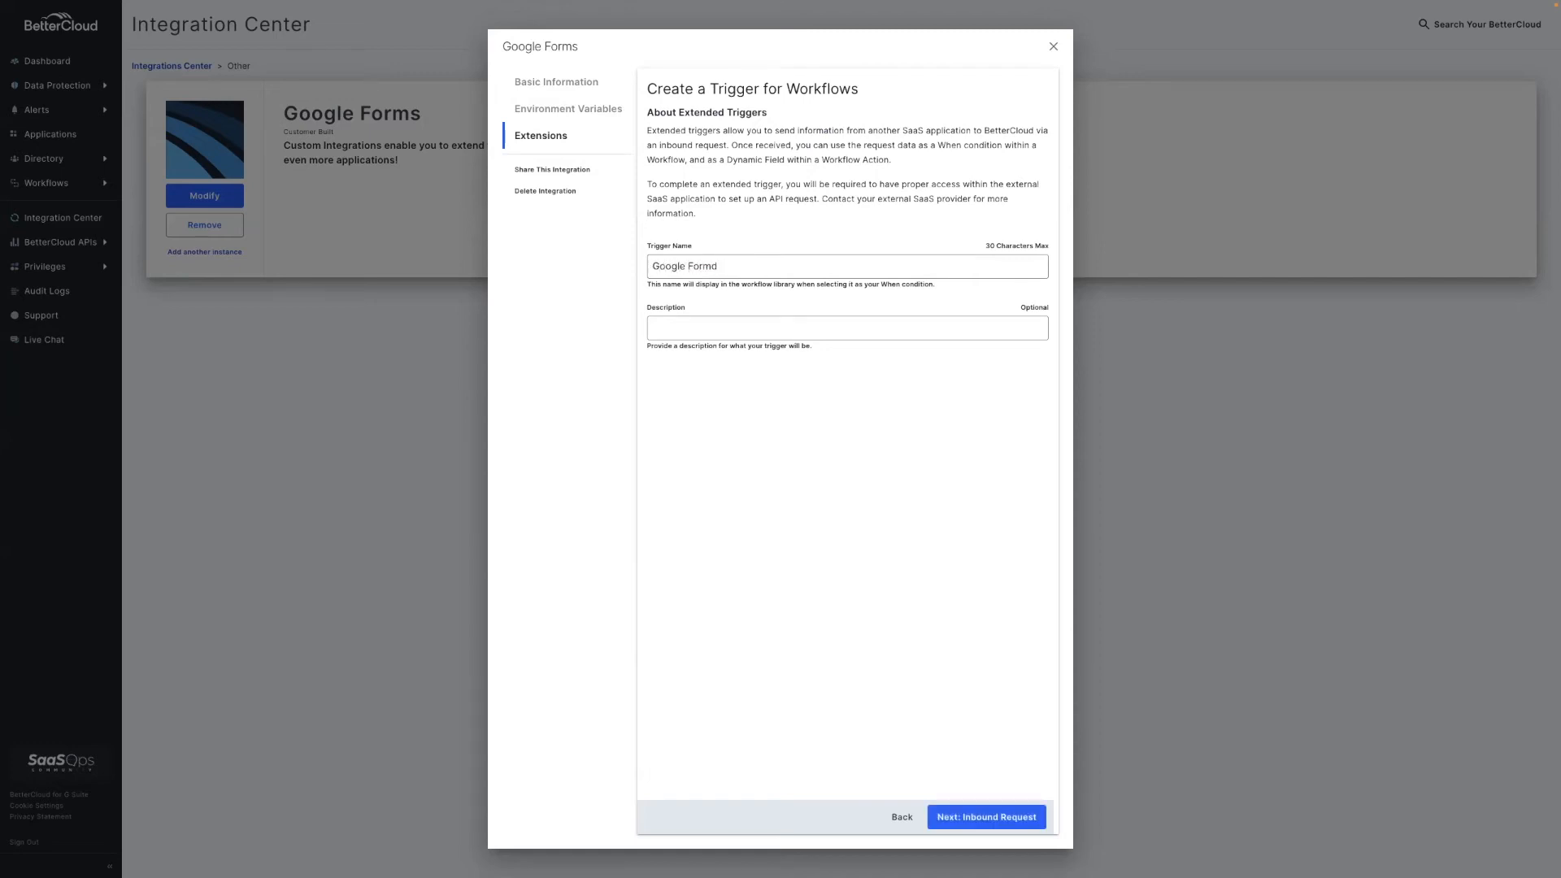
type(" Onboarding")
left_click(999, 815)
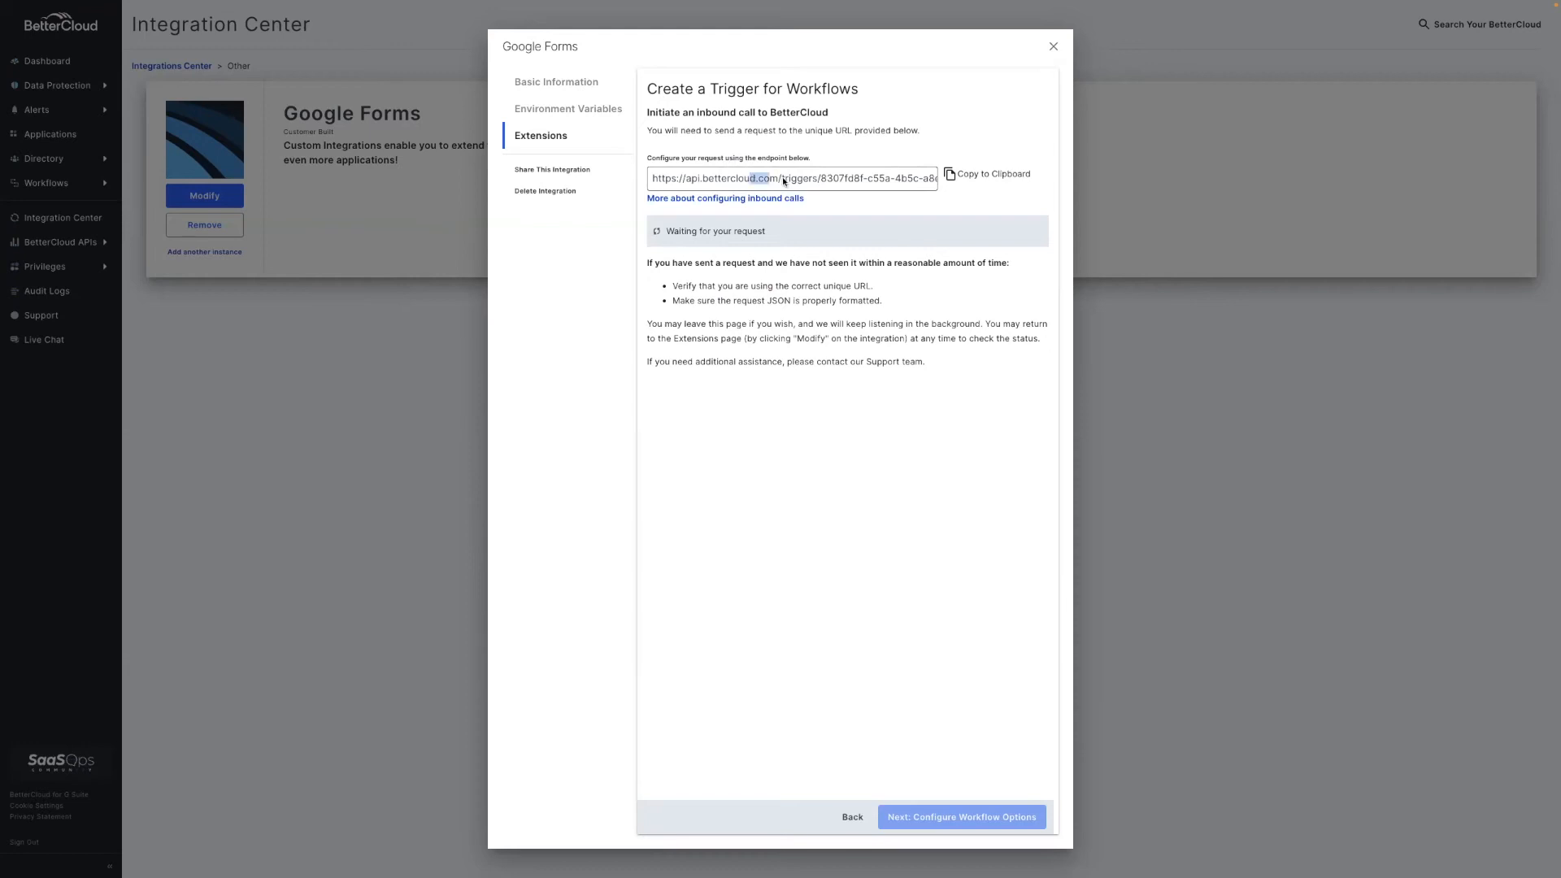
left_click_drag(782, 177, 976, 184)
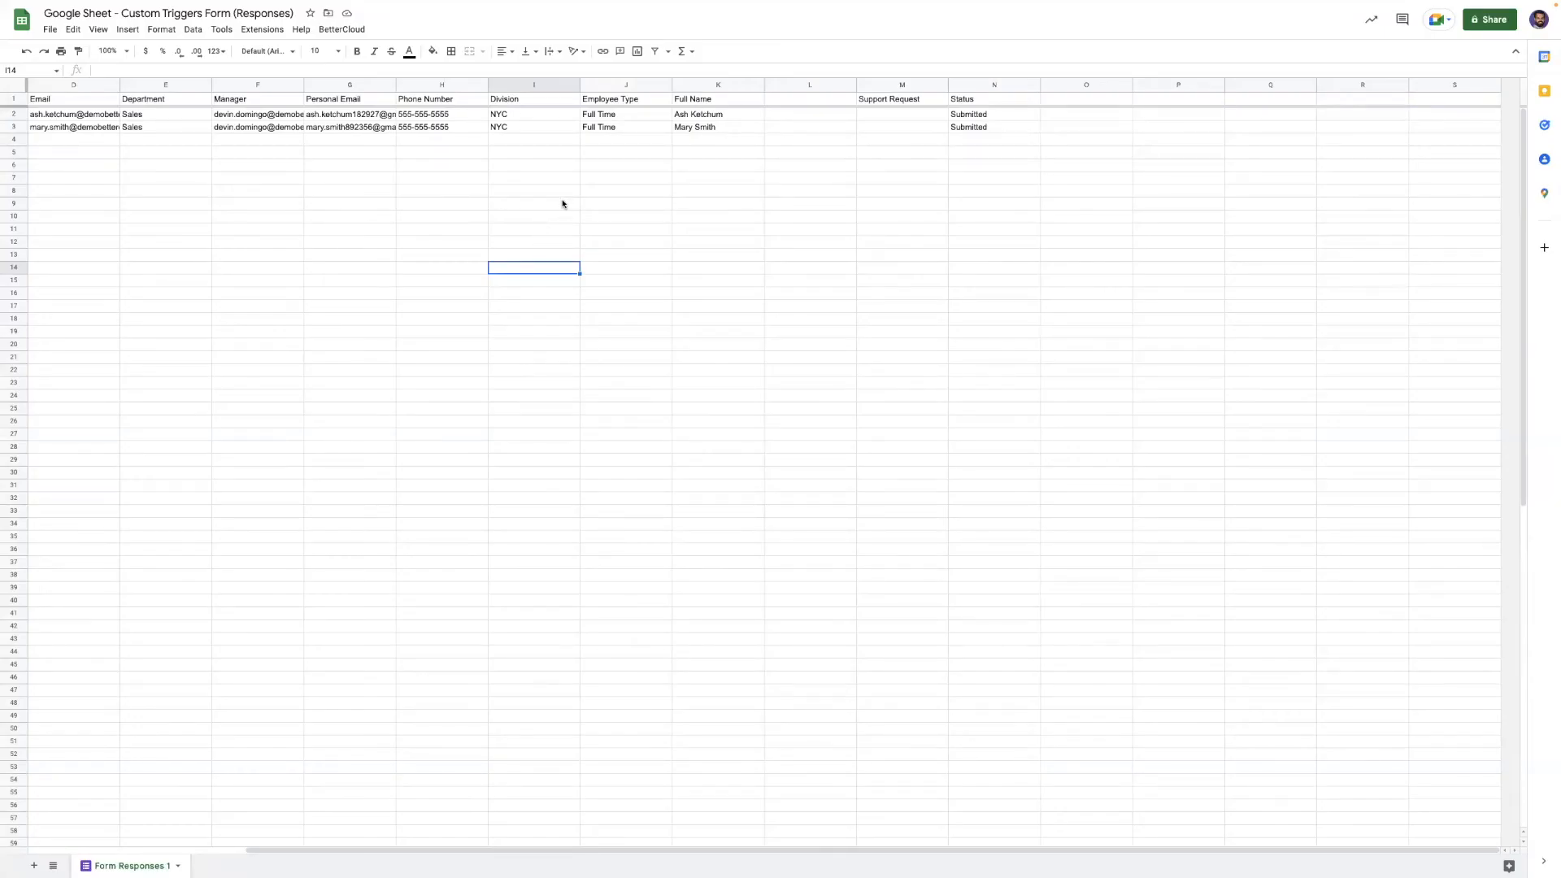
In the responses spreadsheet, run Setup Triggers from the BetterCloud configuration commands
left_click(345, 30)
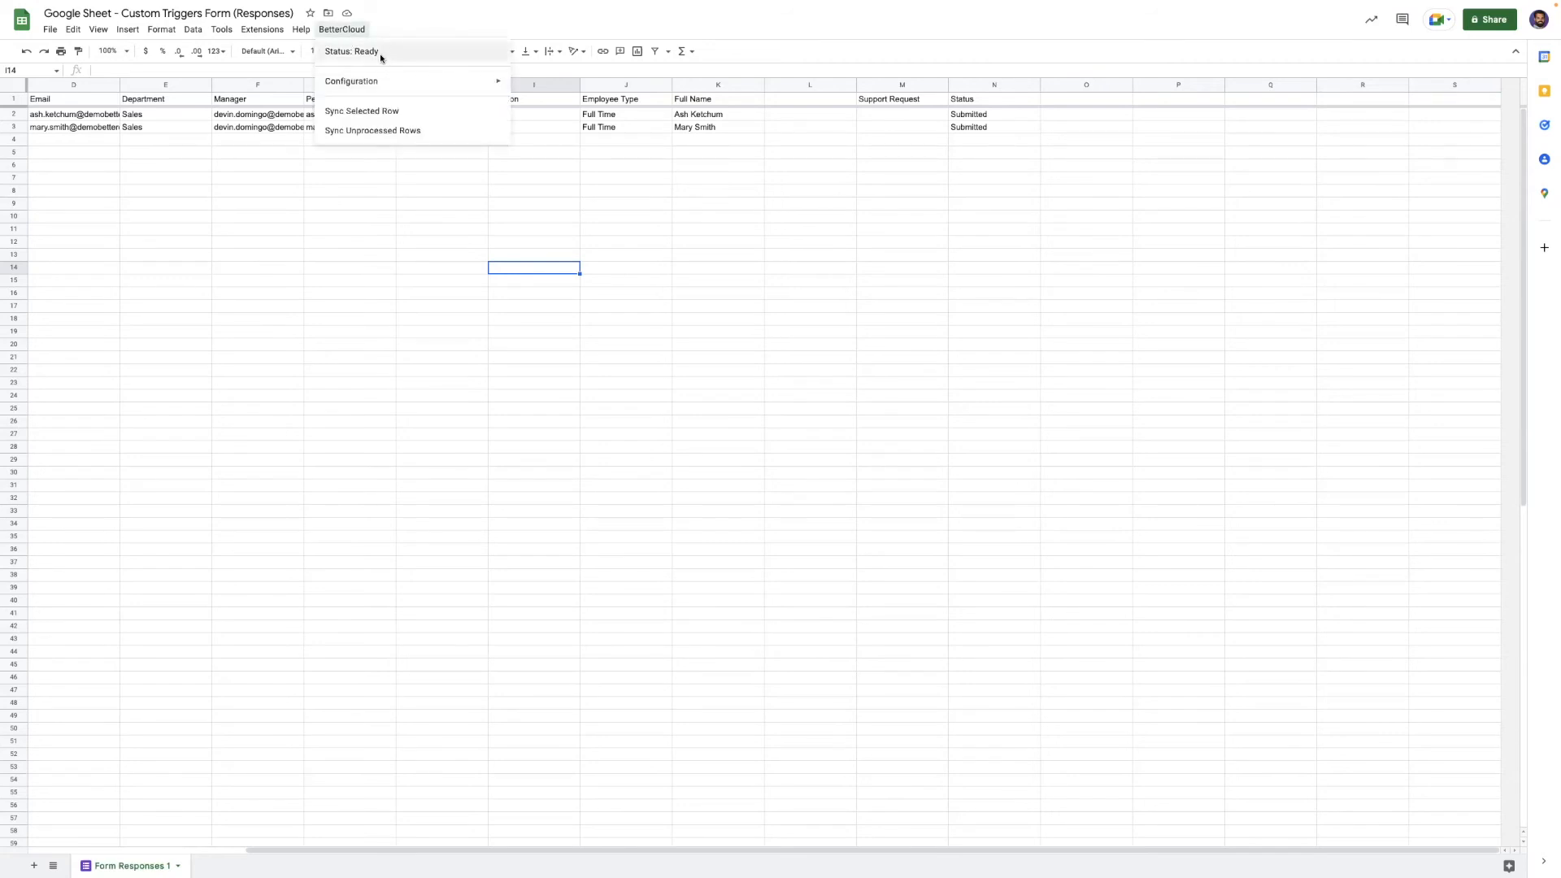
mouse_move(389, 85)
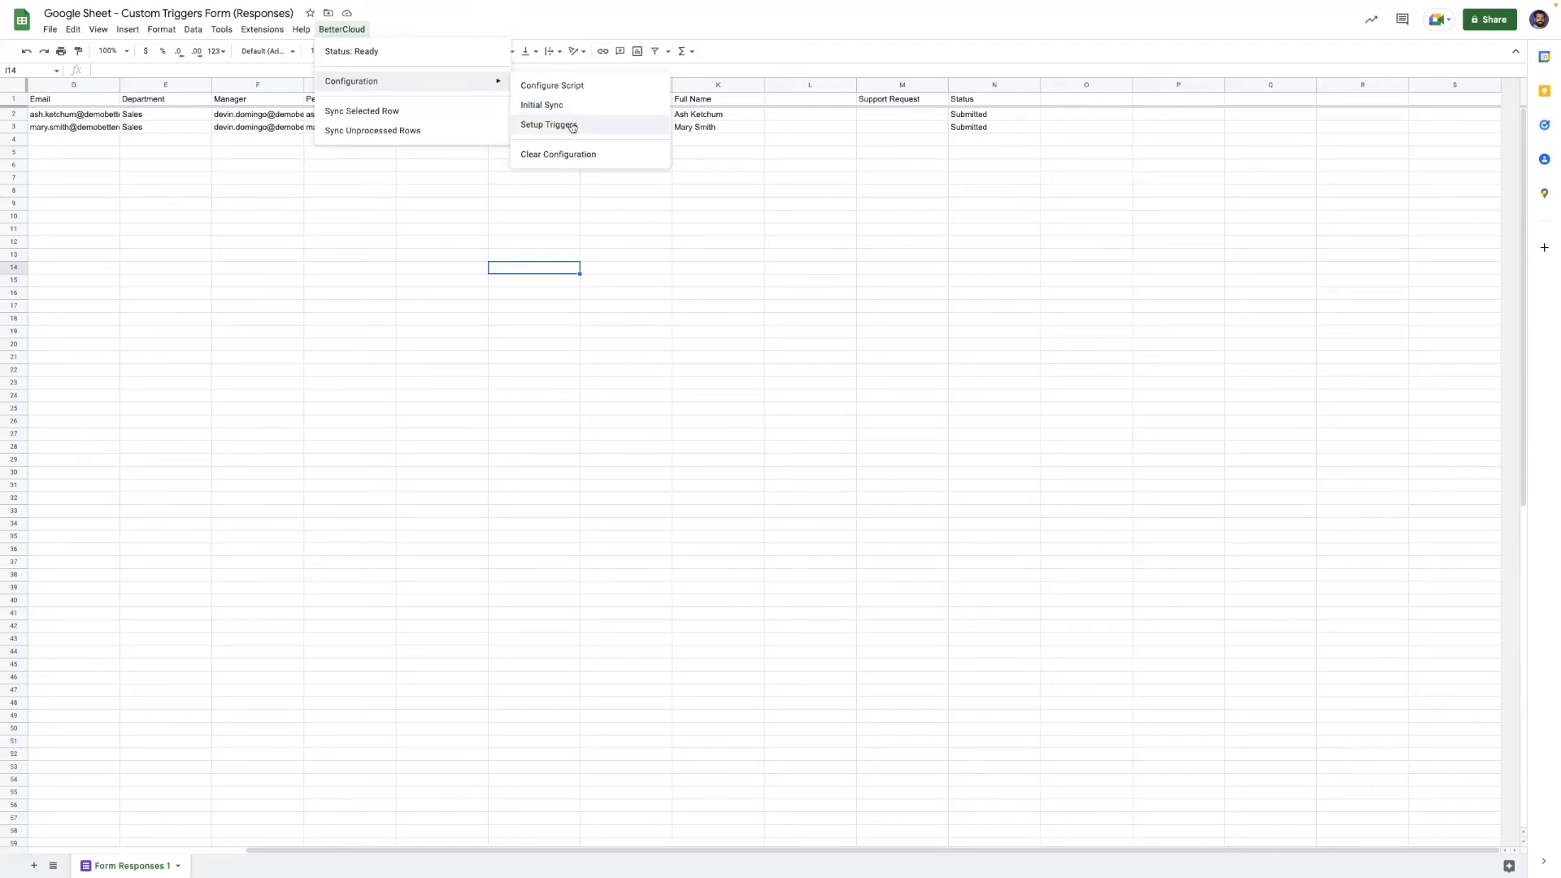
left_click(573, 126)
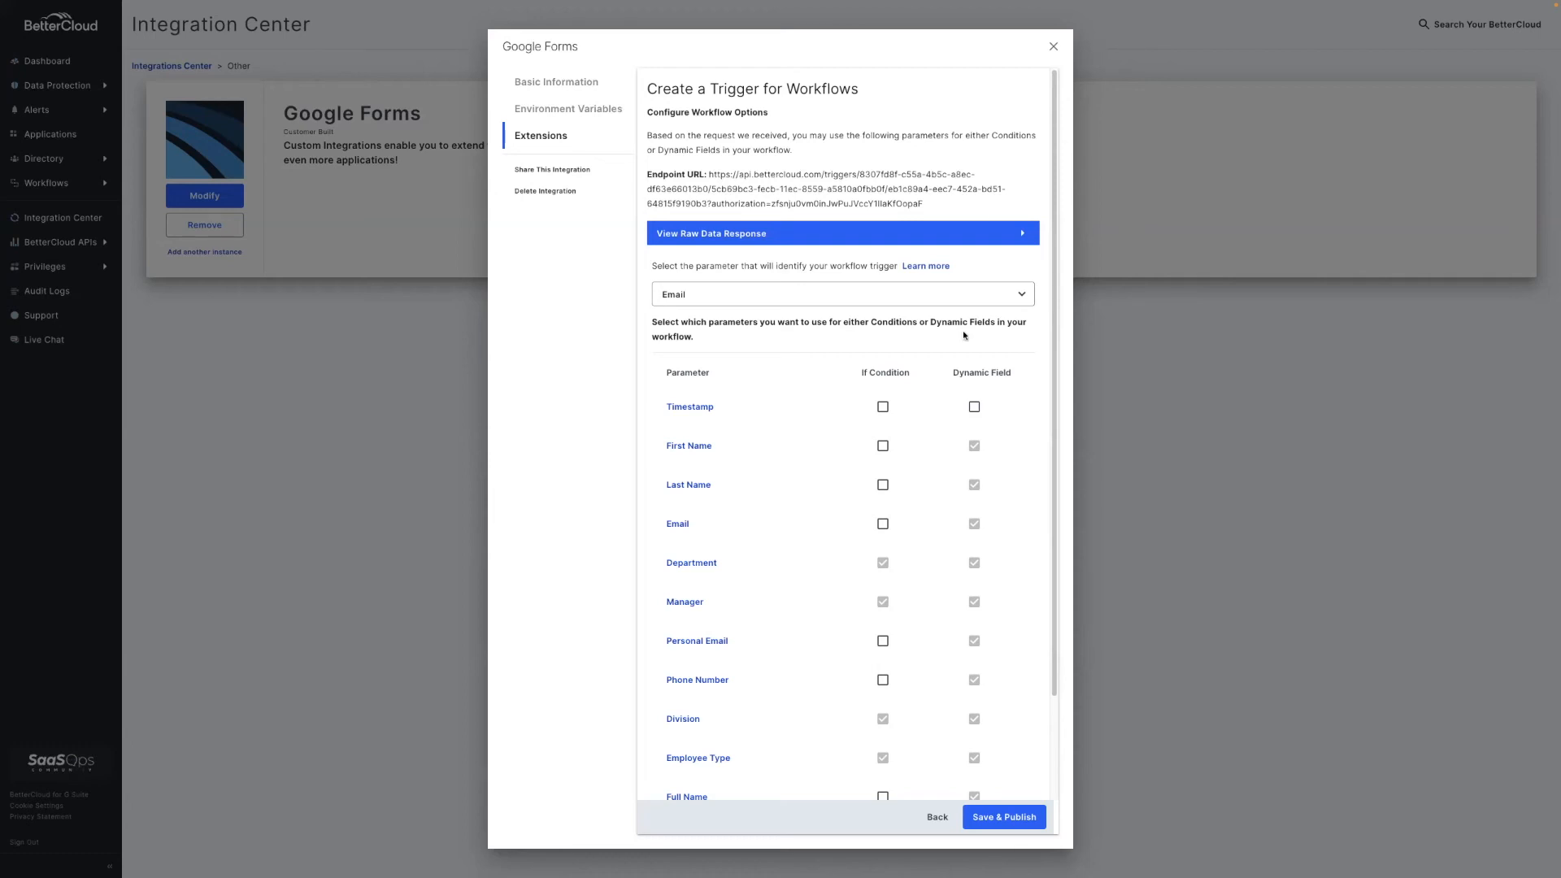
Back in the trigger's workflow options, review which parameters are enabled as If Conditions and Dynamic Fields
scroll(897, 358, "down", 1)
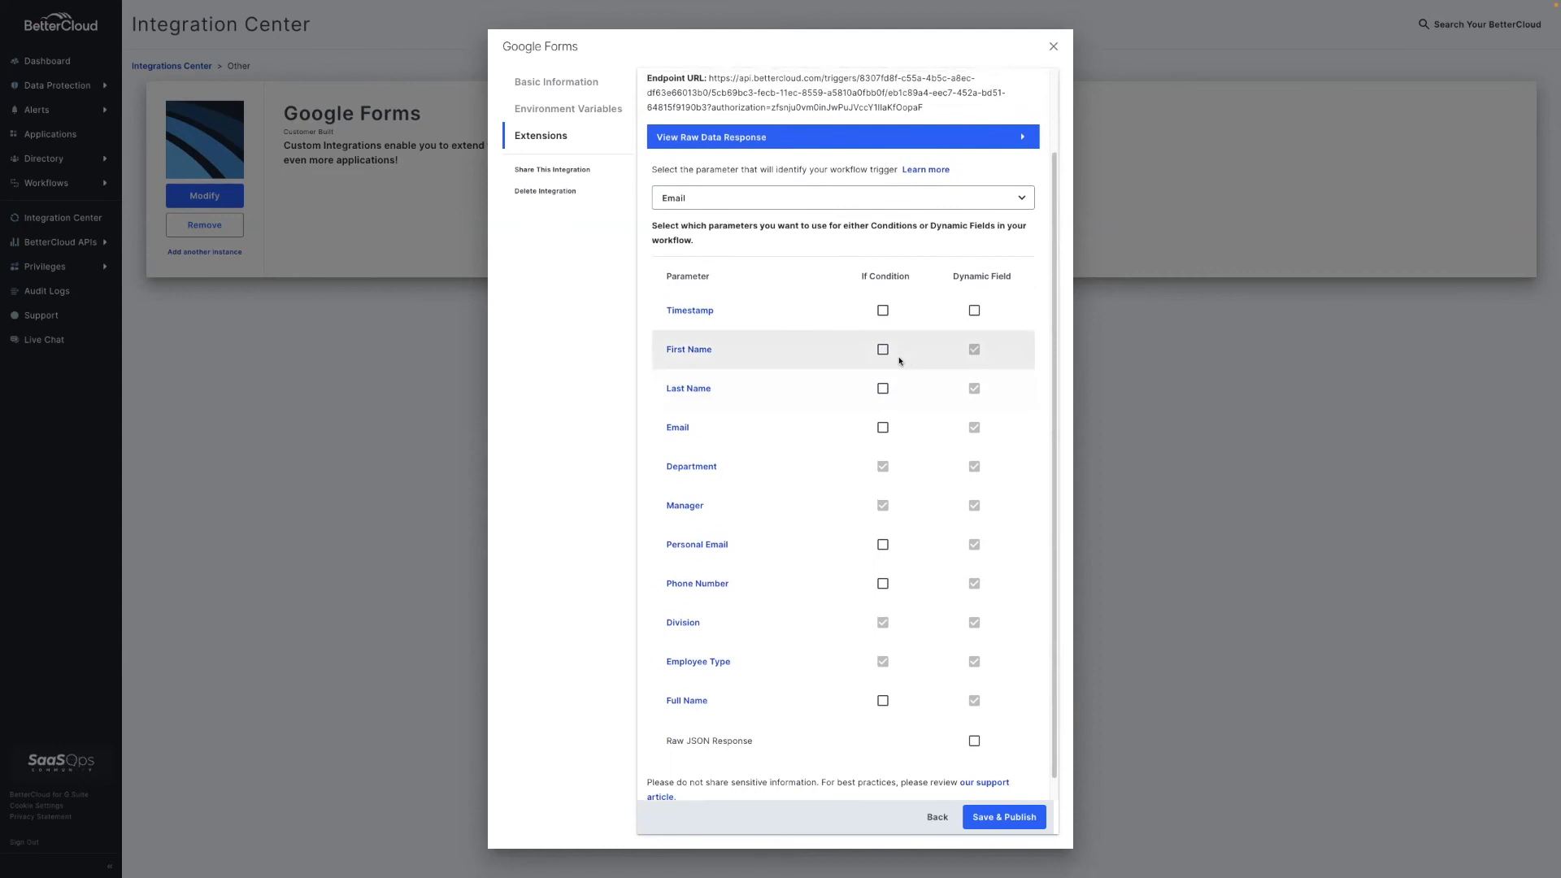
scroll(716, 472, "up", 1)
scroll(783, 542, "down", 1)
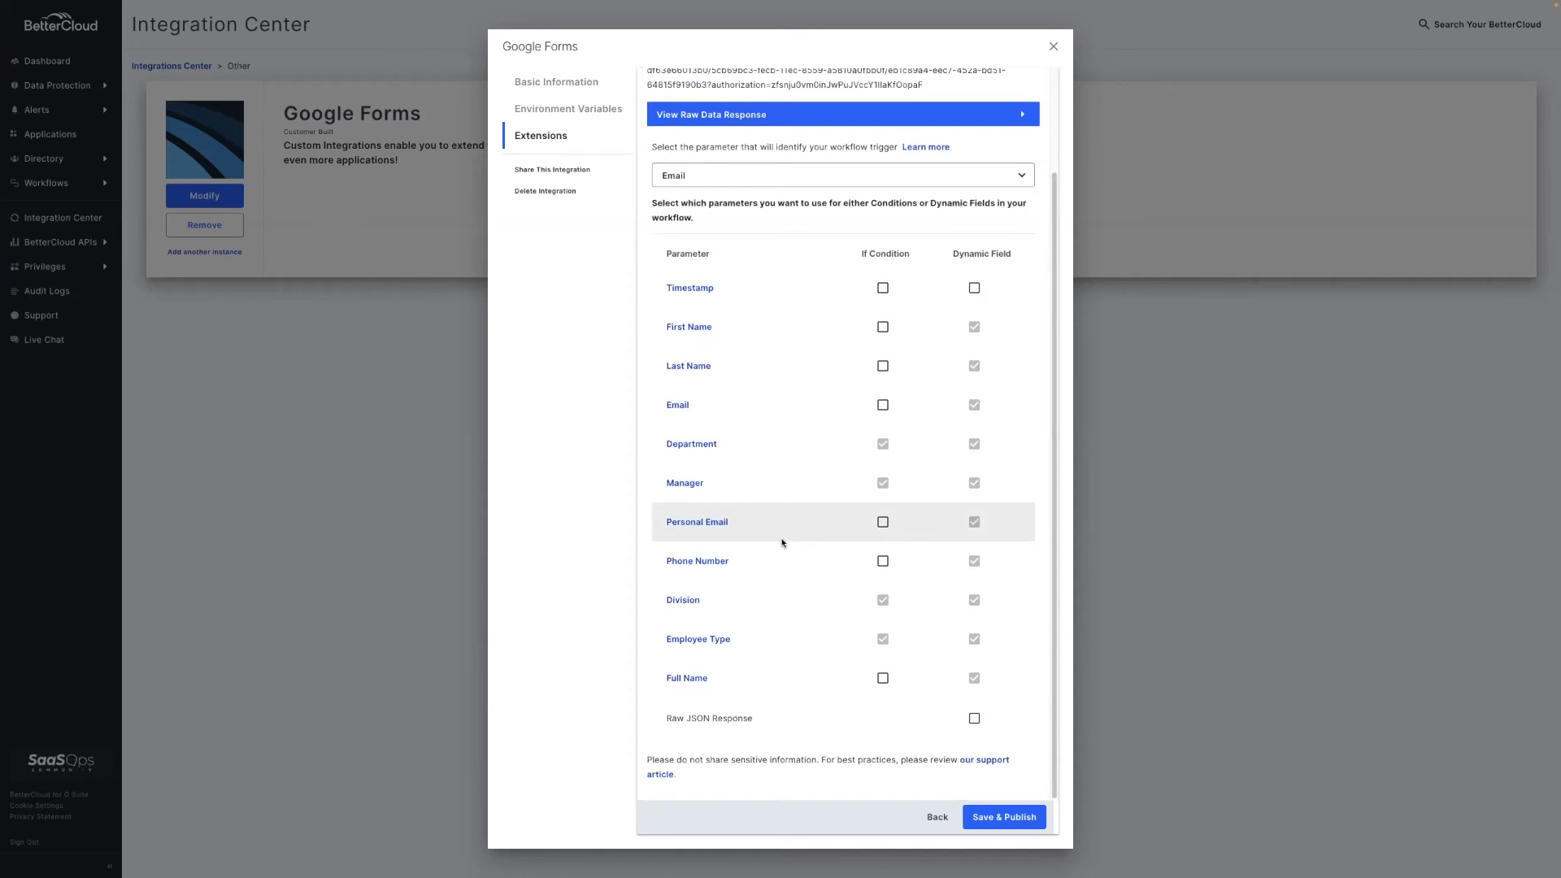
scroll(936, 426, "up", 3)
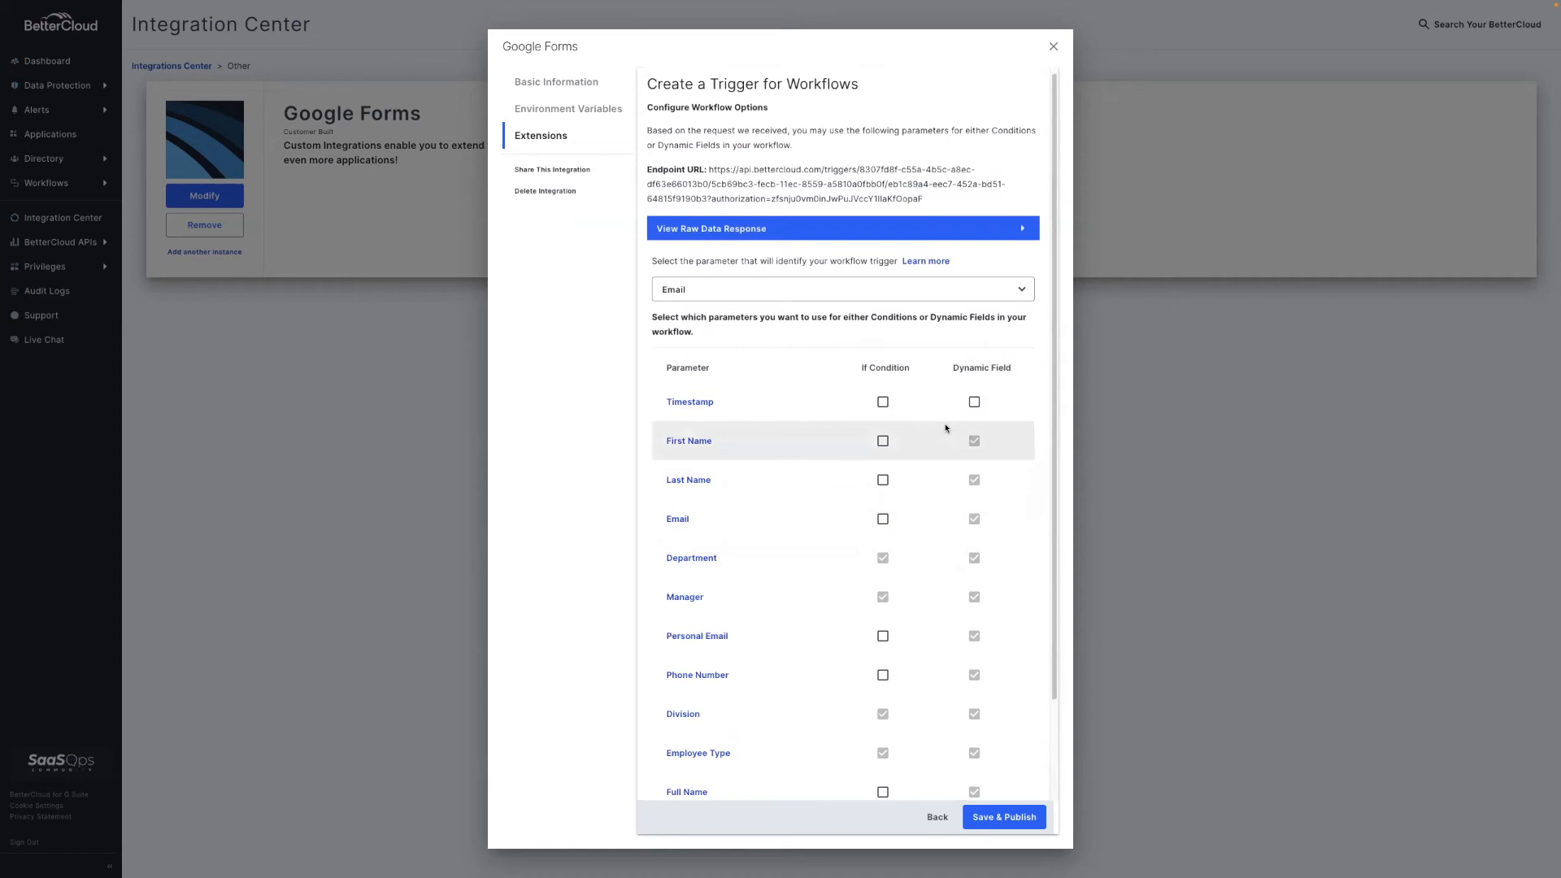
Expand the trigger's raw data response, examine its field names and test values, and collapse it again
left_click(960, 230)
scroll(757, 280, "down", 3)
left_click_drag(712, 317, 640, 135)
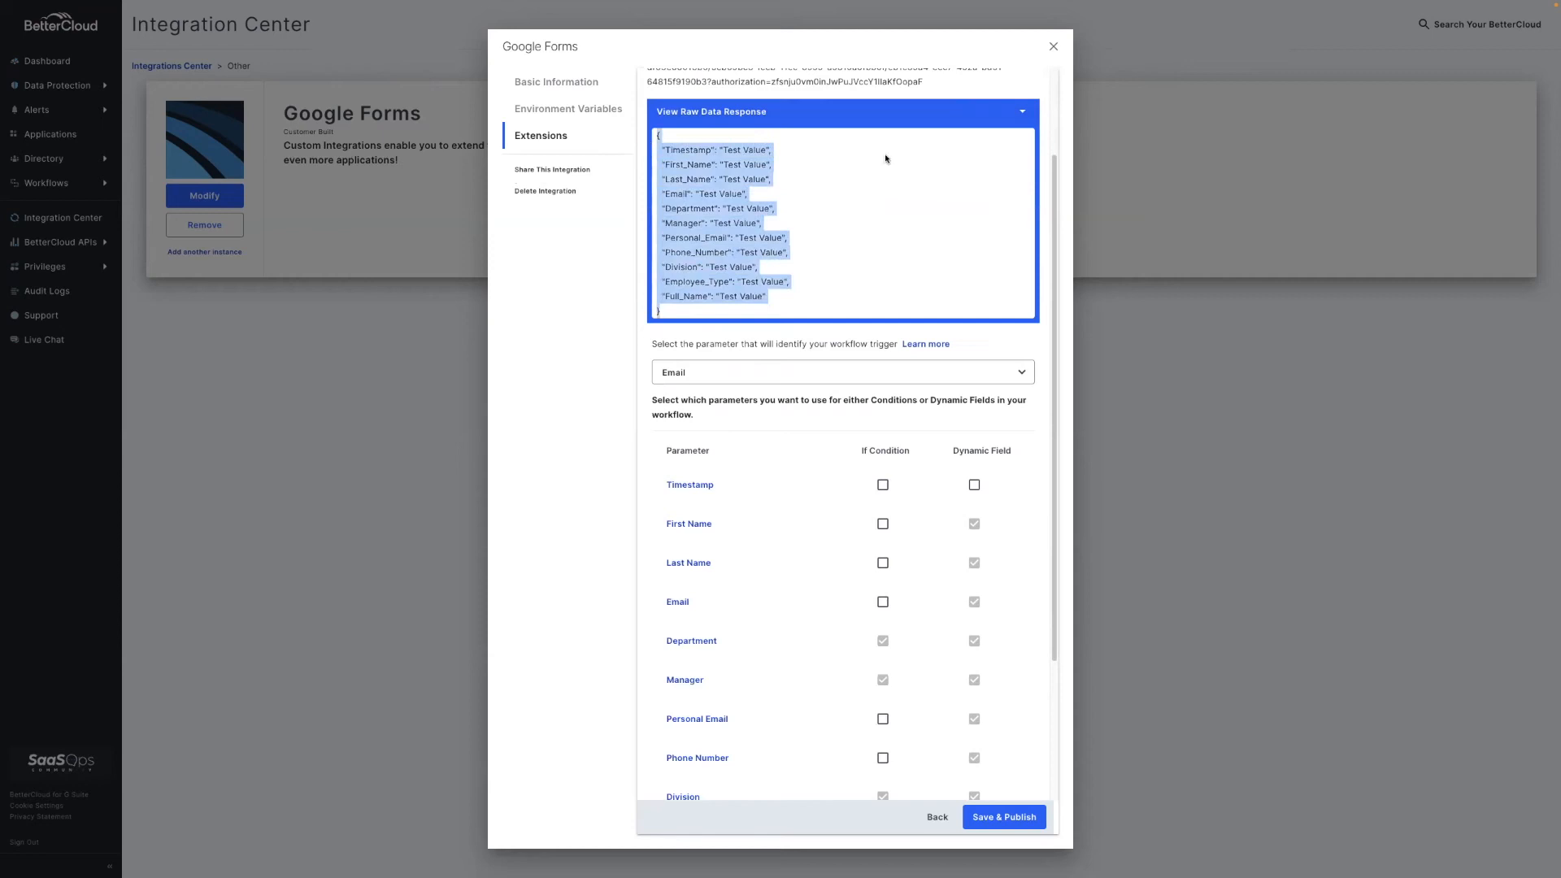
left_click(1009, 117)
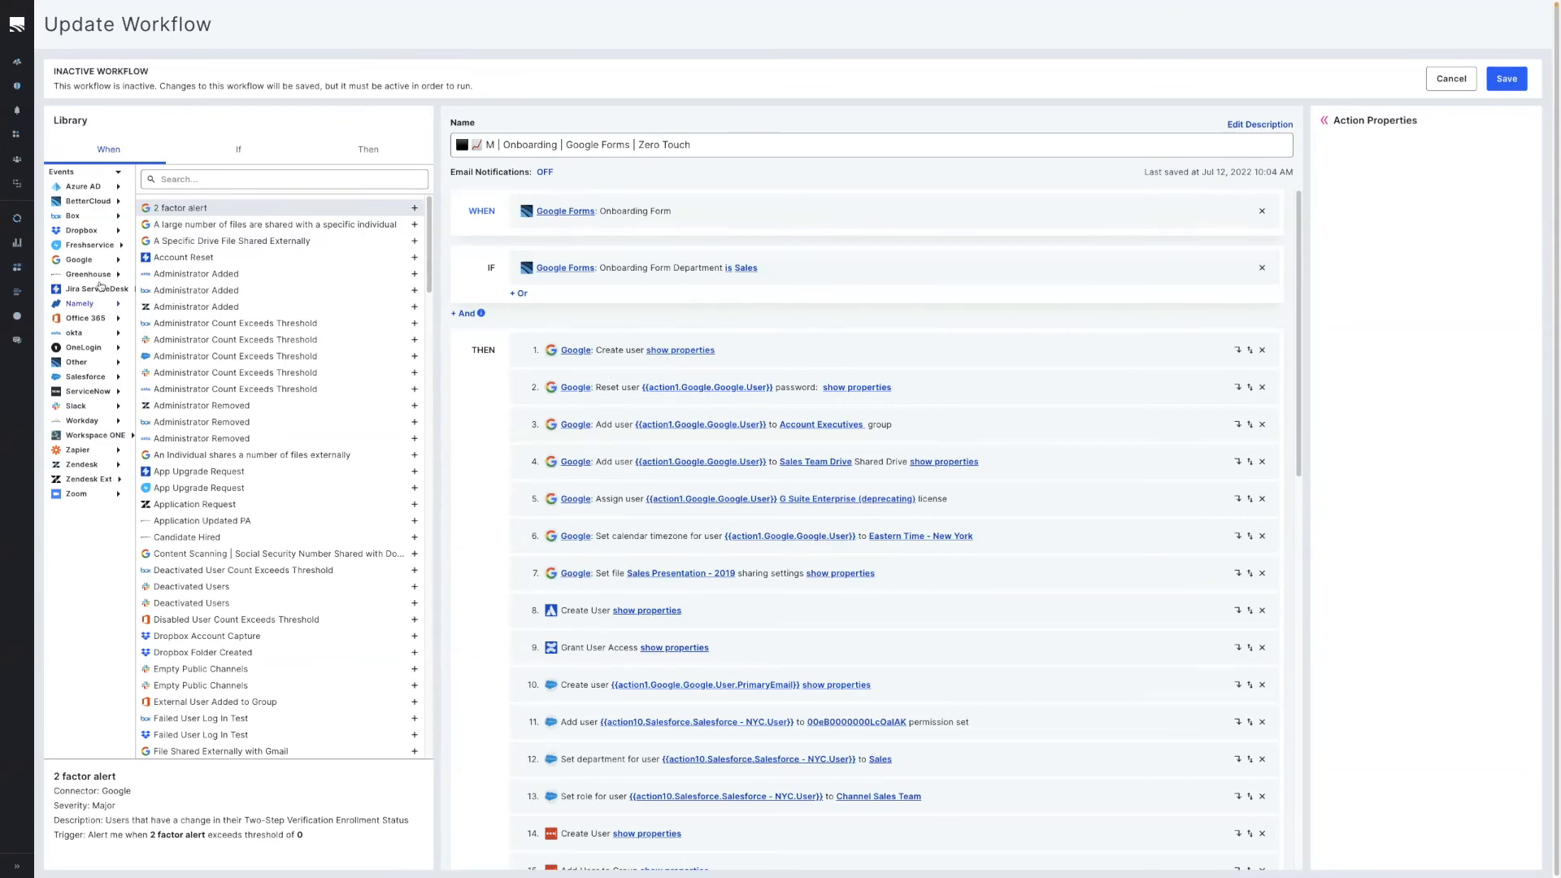
In the Google Forms onboarding workflow, examine the events under Other, the form's If conditions, and the available Then actions
left_click(92, 368)
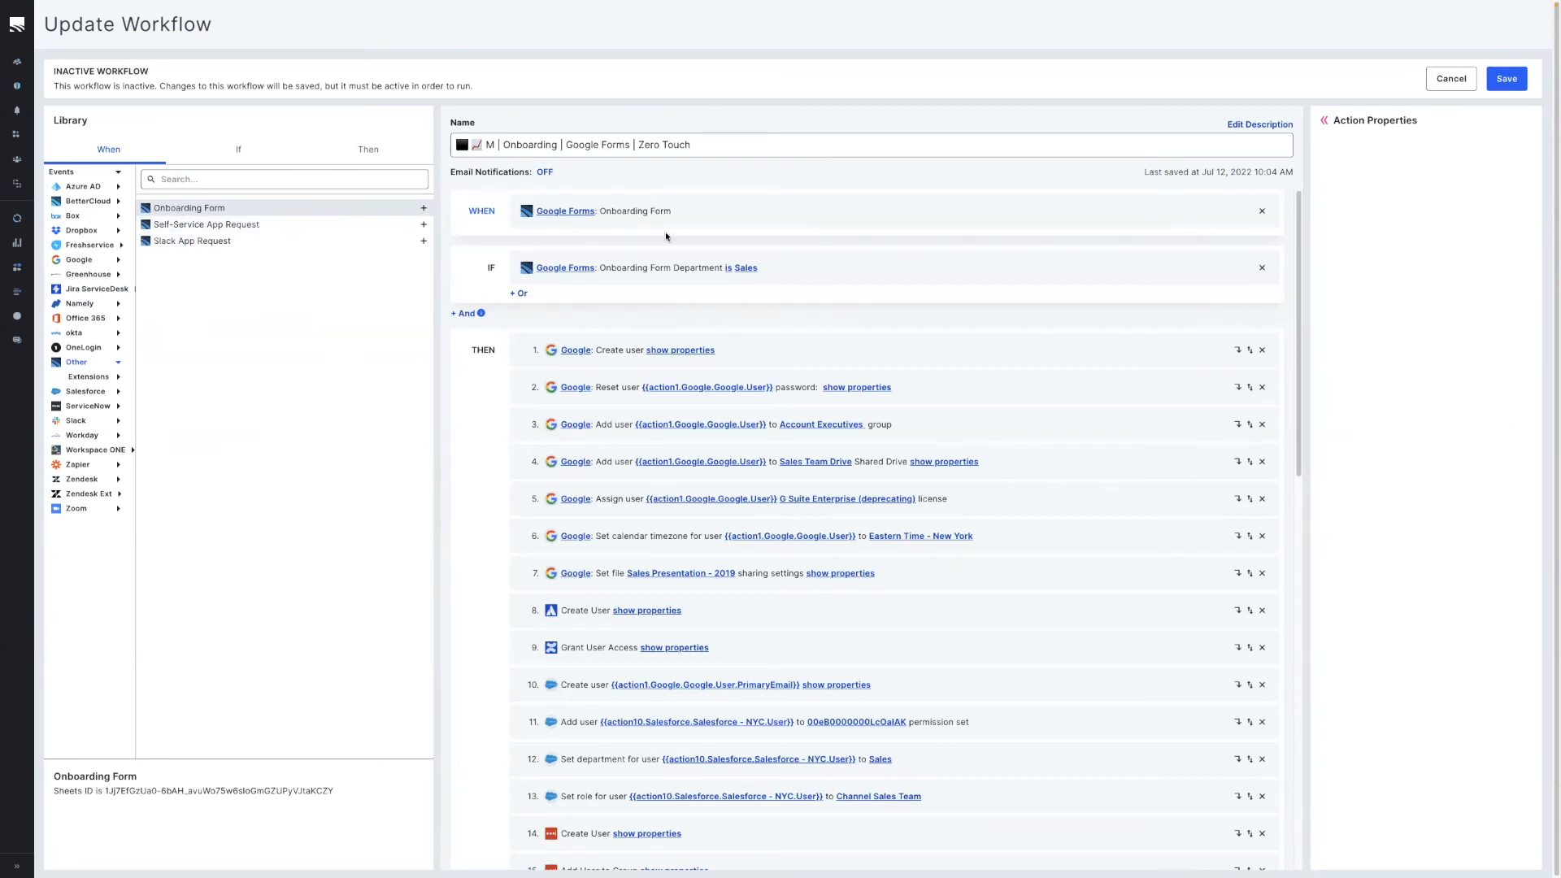
left_click_drag(685, 217, 534, 212)
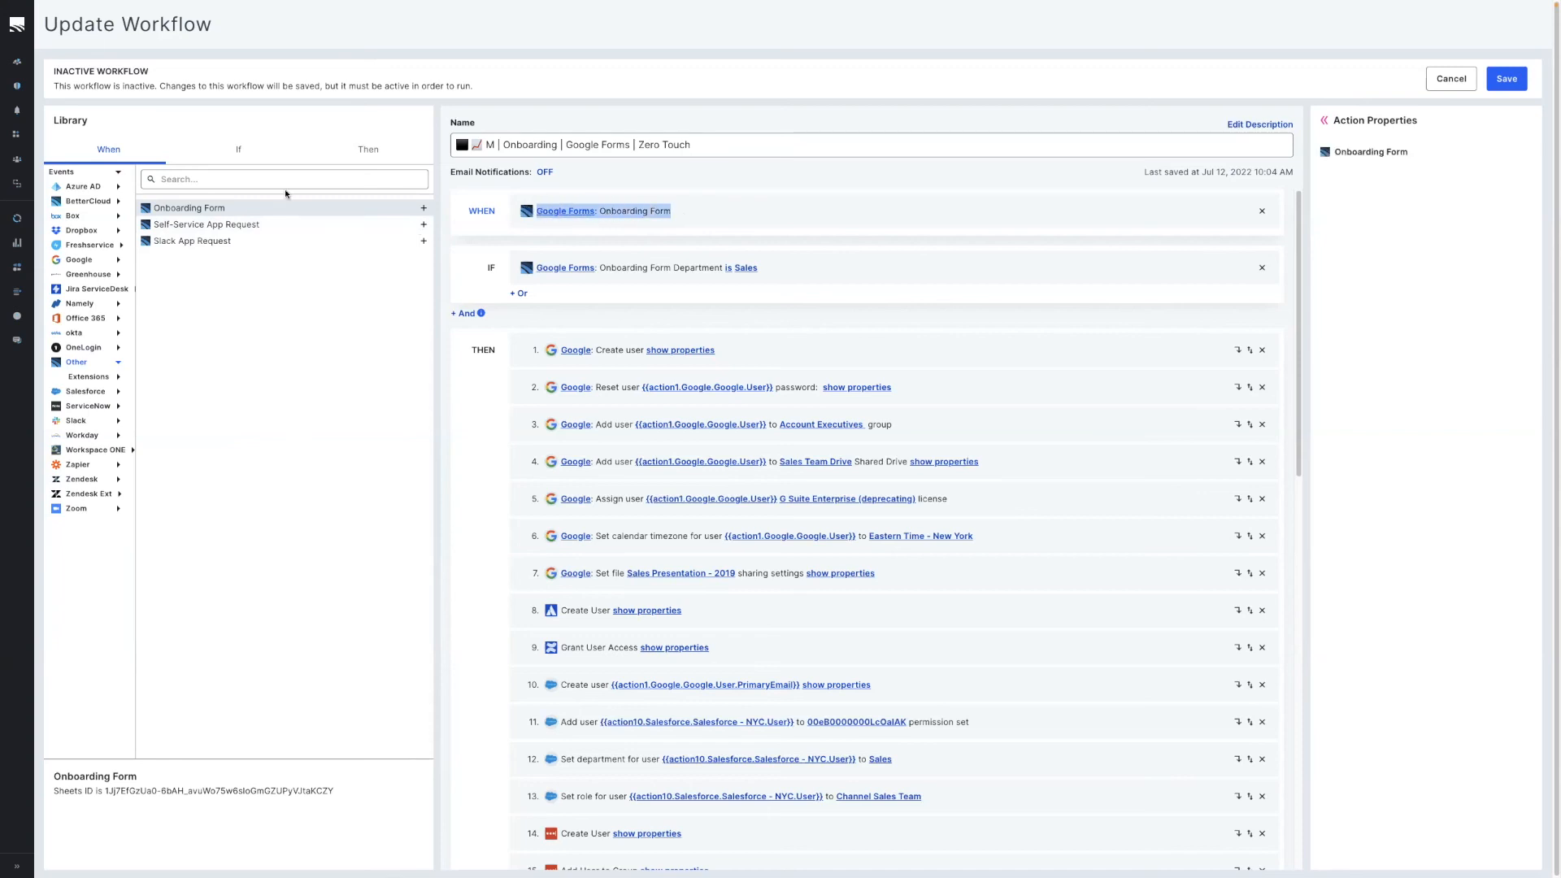
left_click(242, 154)
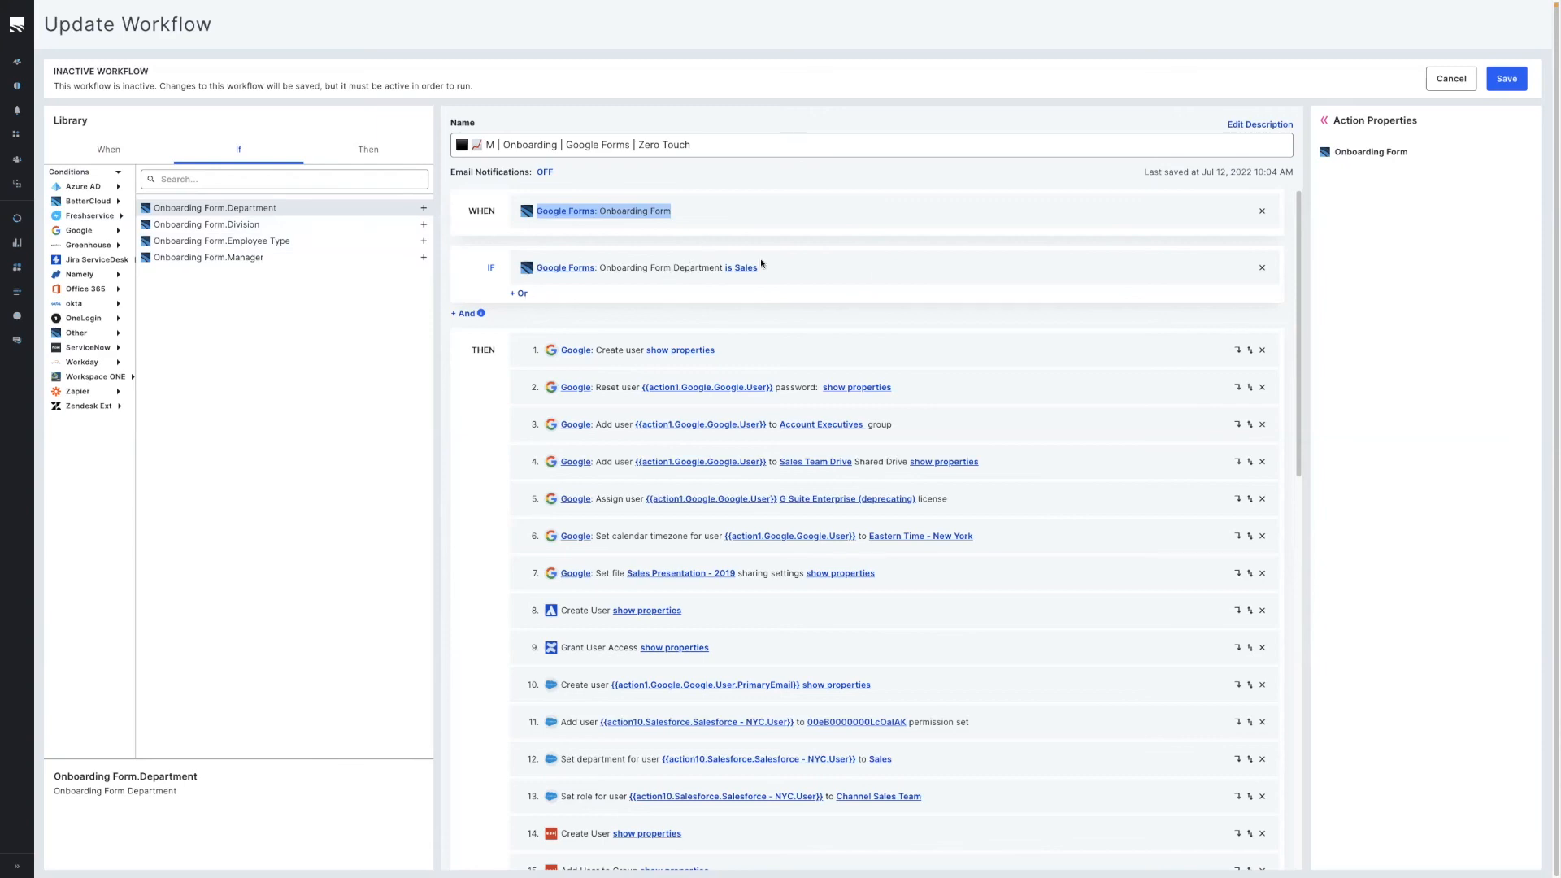
left_click(368, 151)
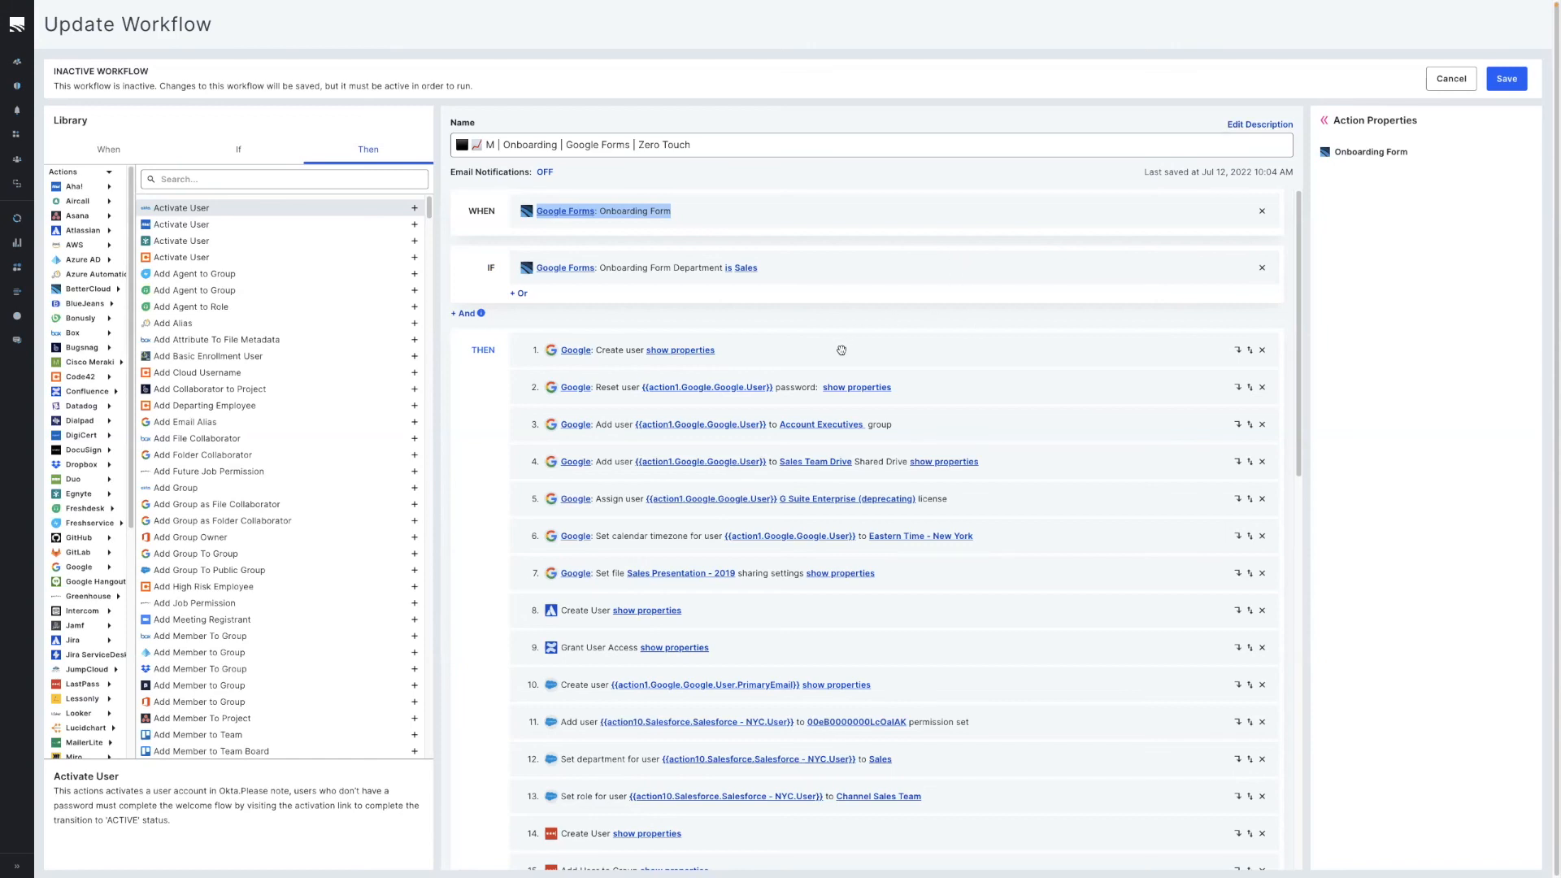
Open the Google Create user action's properties in a wider view and inspect the form's dynamic fields available for First name
left_click(1107, 348)
left_click_drag(1306, 310, 1038, 322)
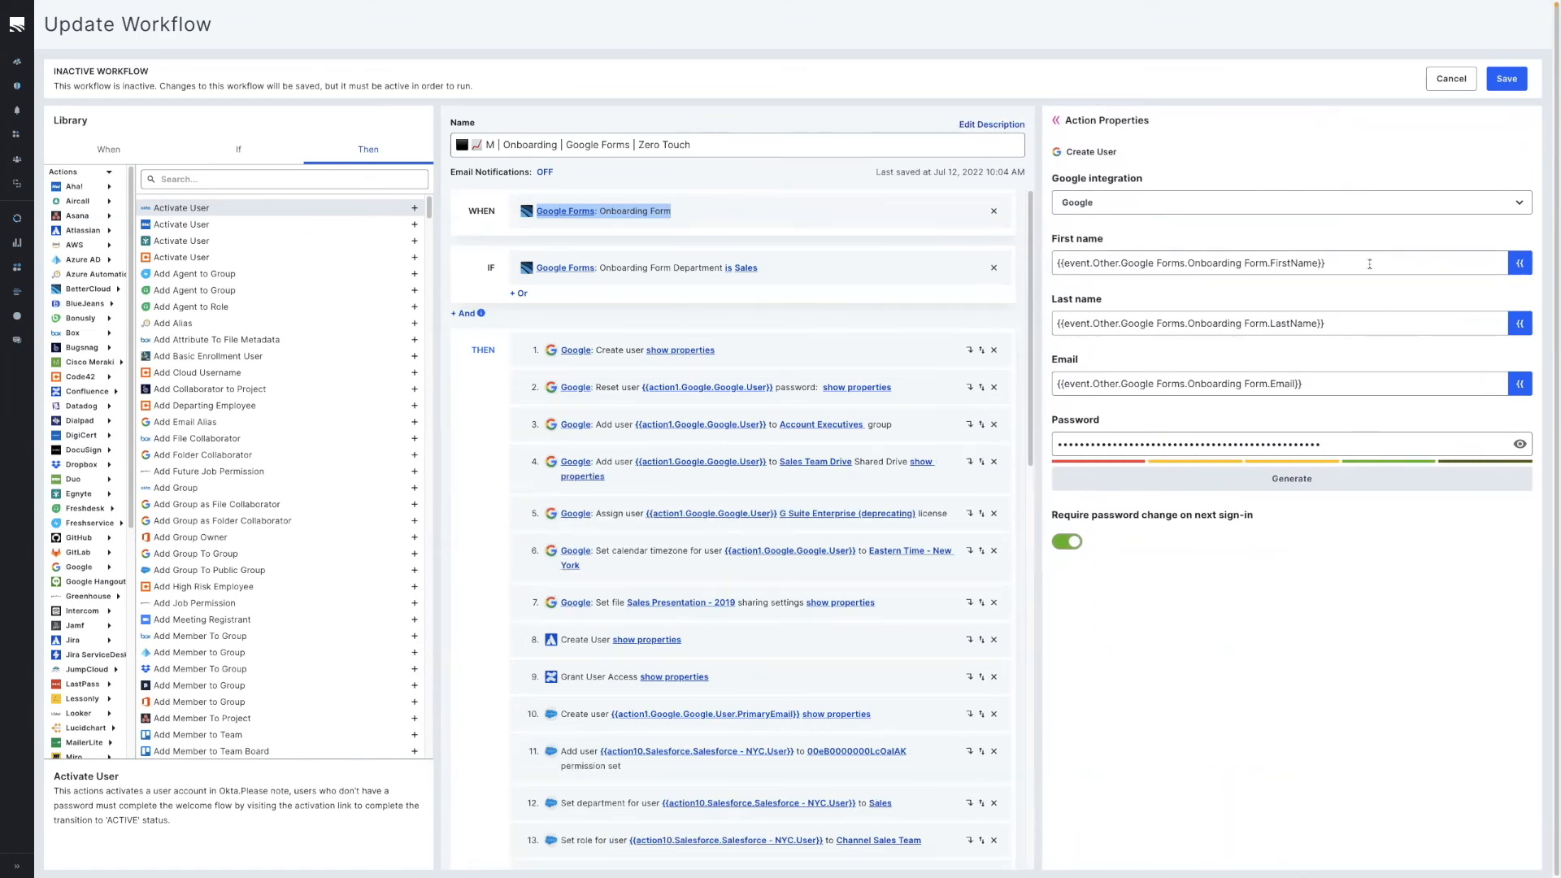
left_click(1517, 271)
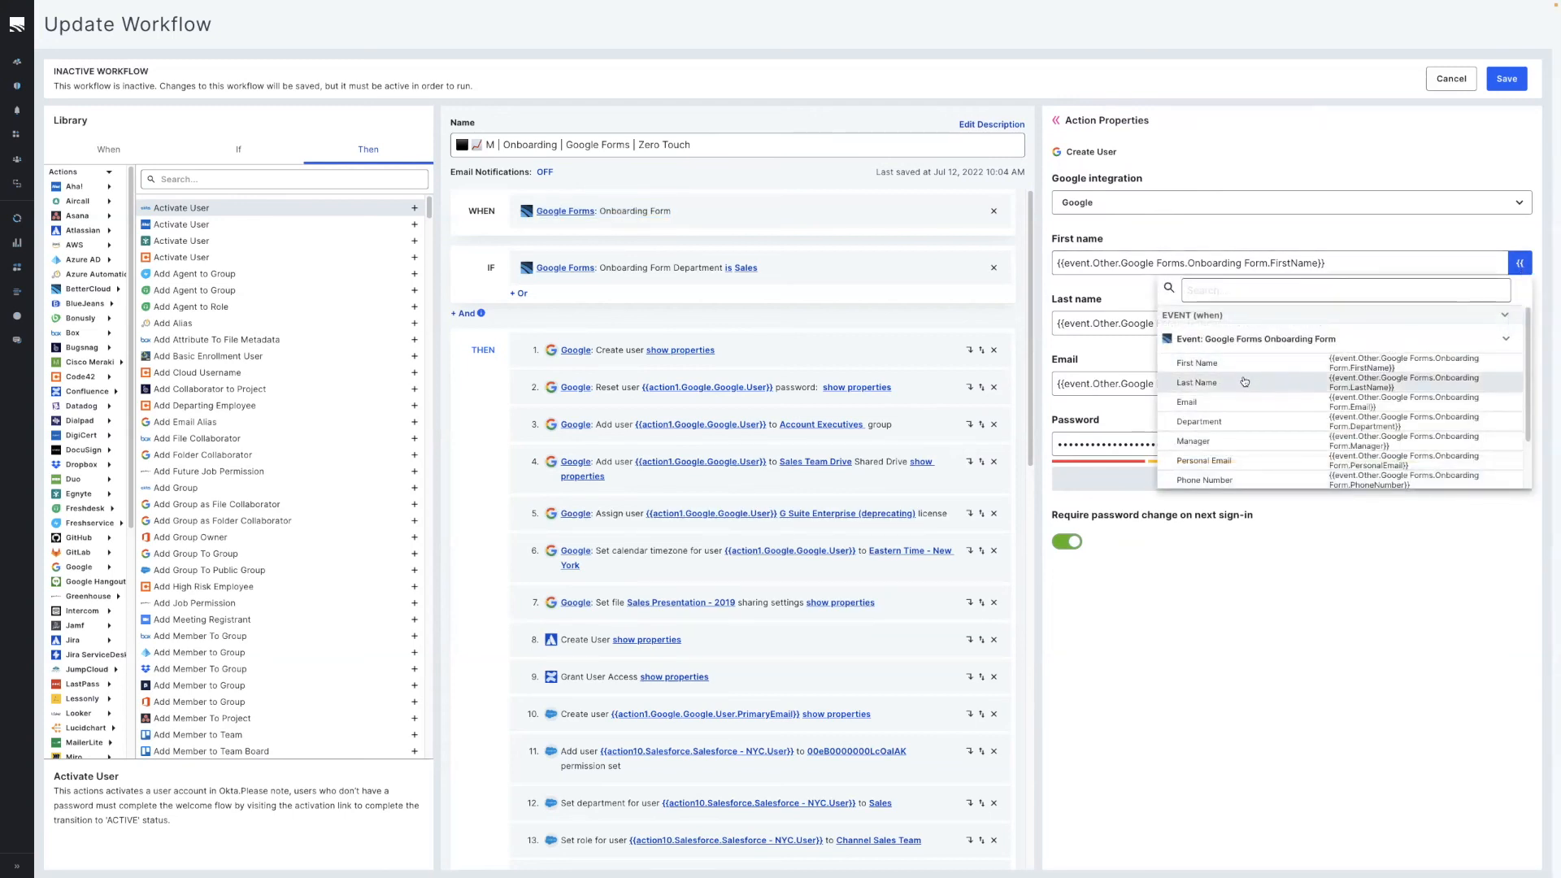
left_click(1269, 659)
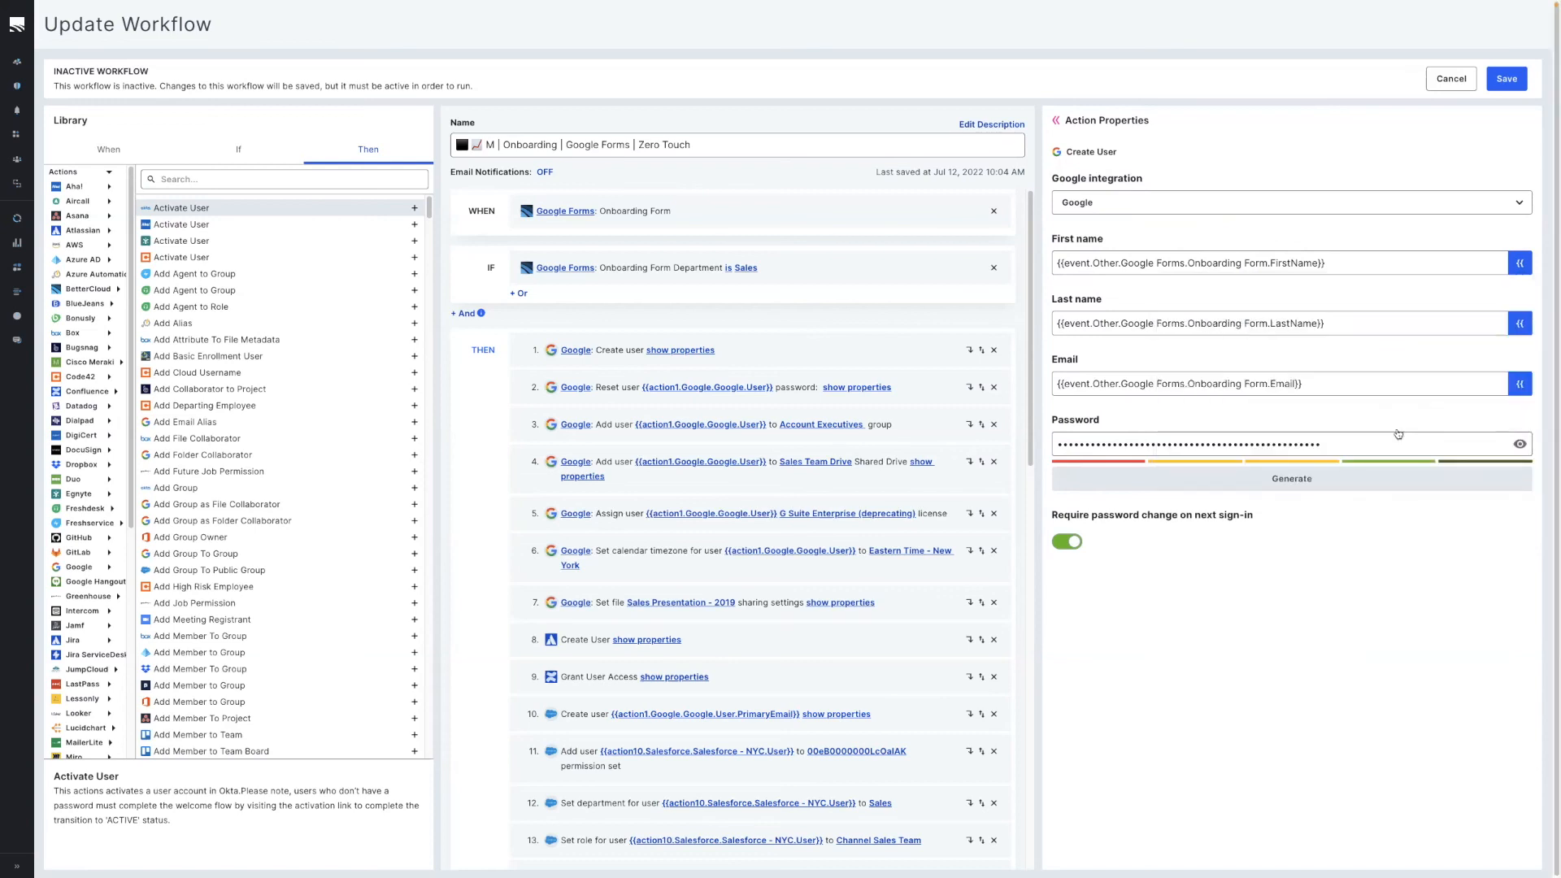
left_click_drag(1334, 262, 996, 254)
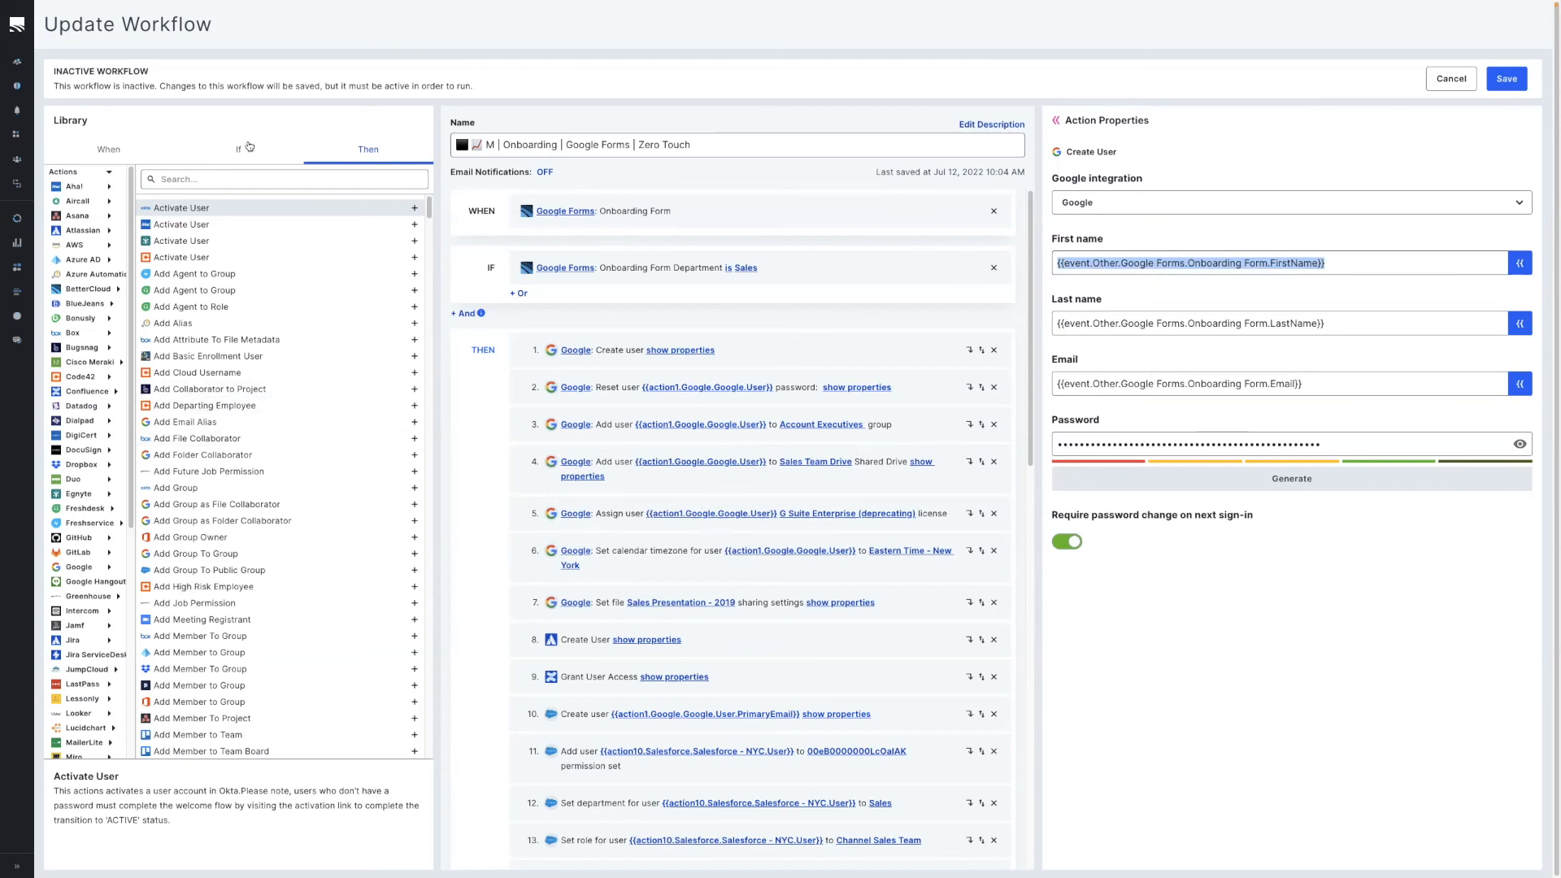
Find and add Google's Edit User's Profile action, and place it directly after the first Create user action
left_click(243, 178)
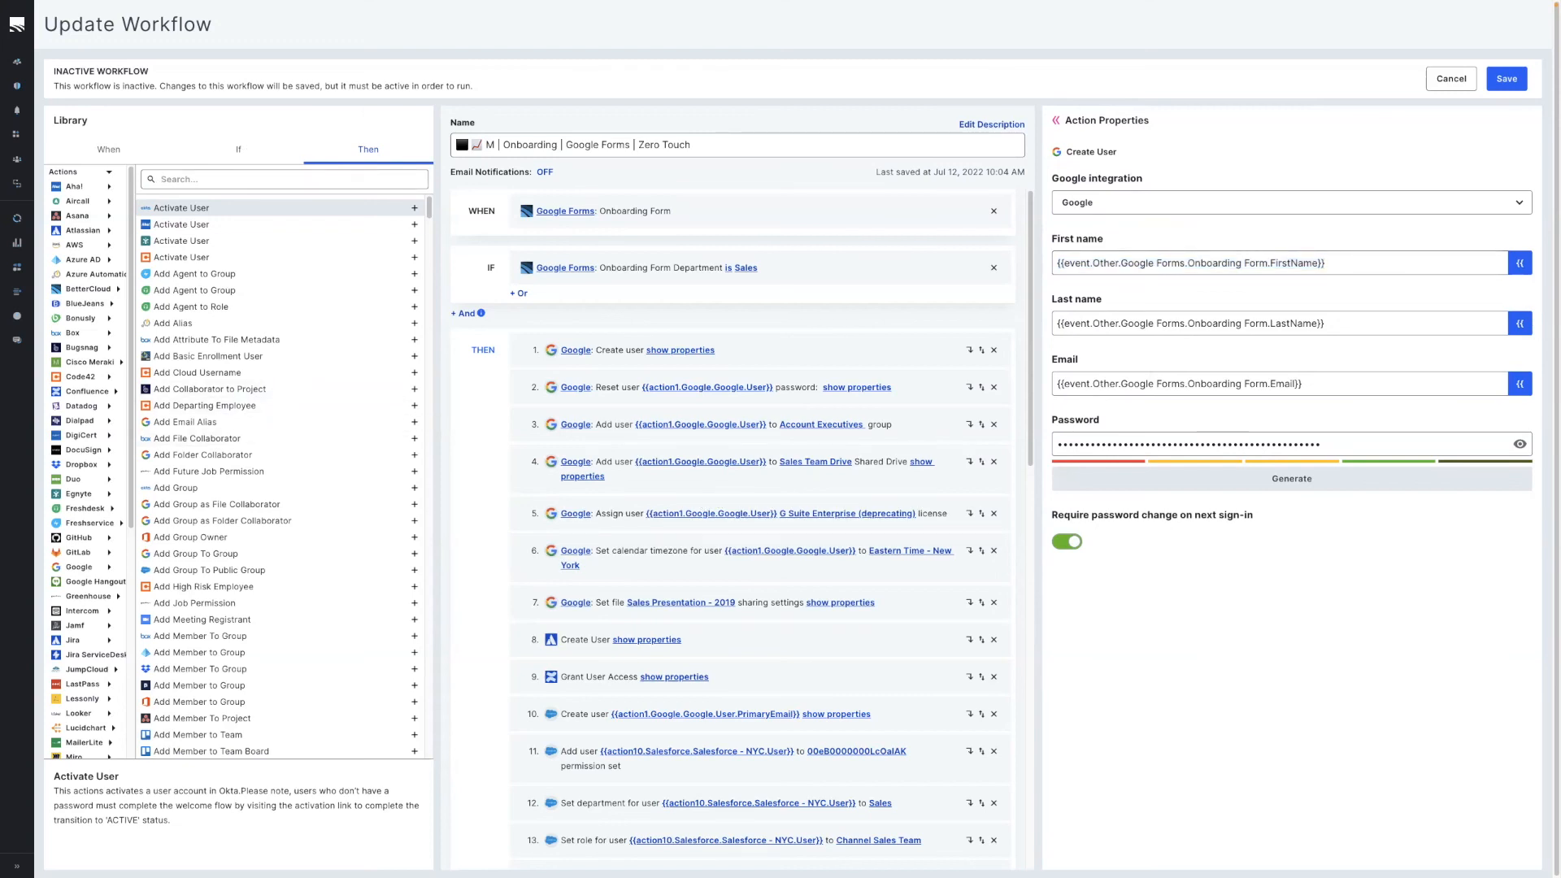
type("edit")
left_click(423, 504)
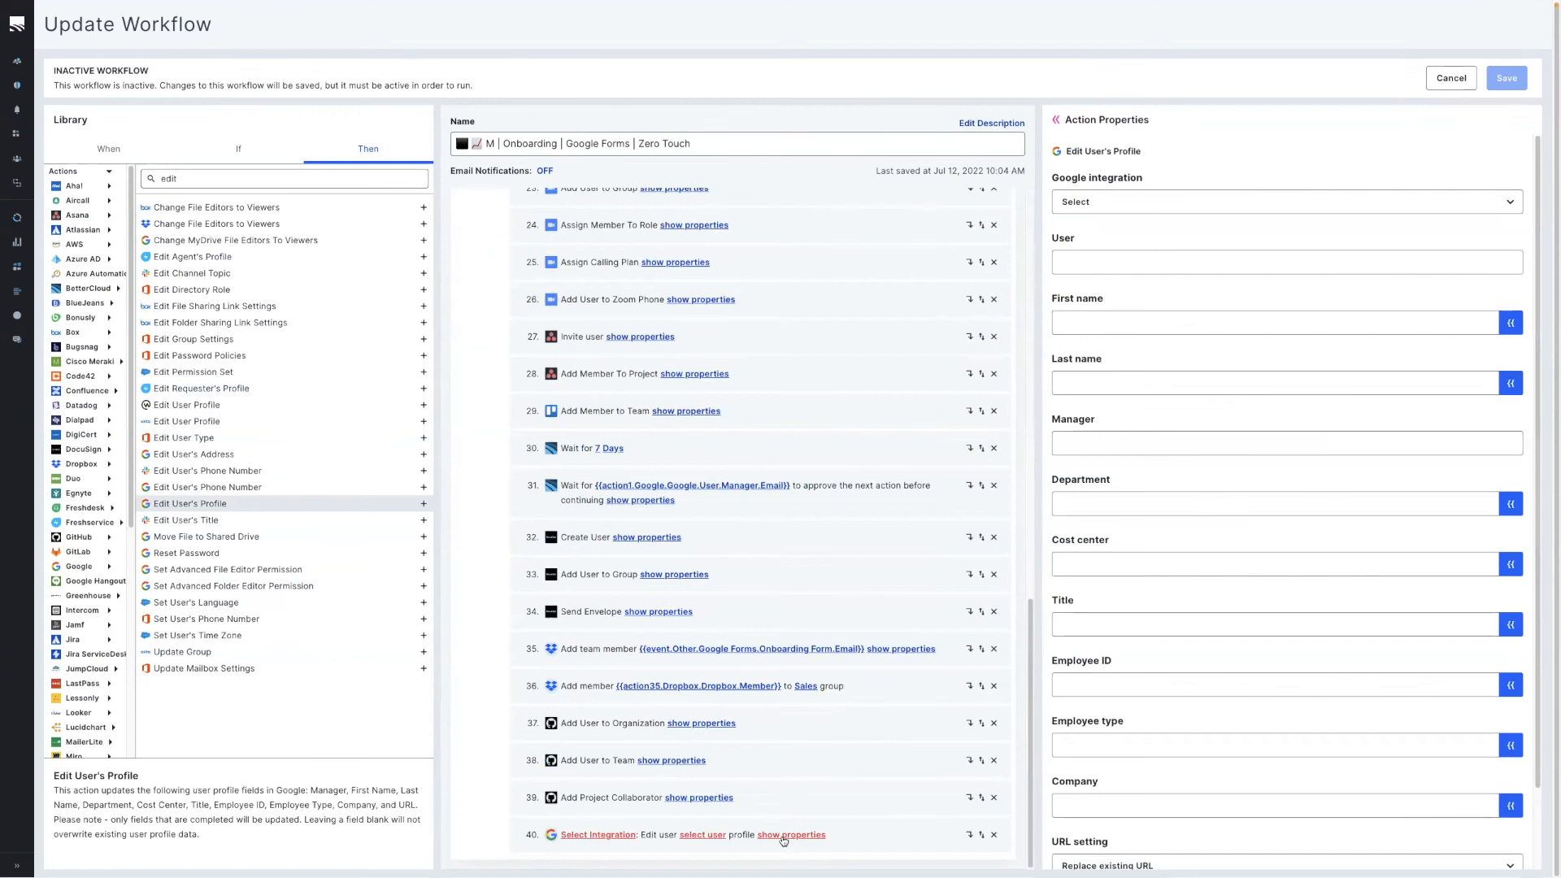
left_click_drag(838, 836, 846, 333)
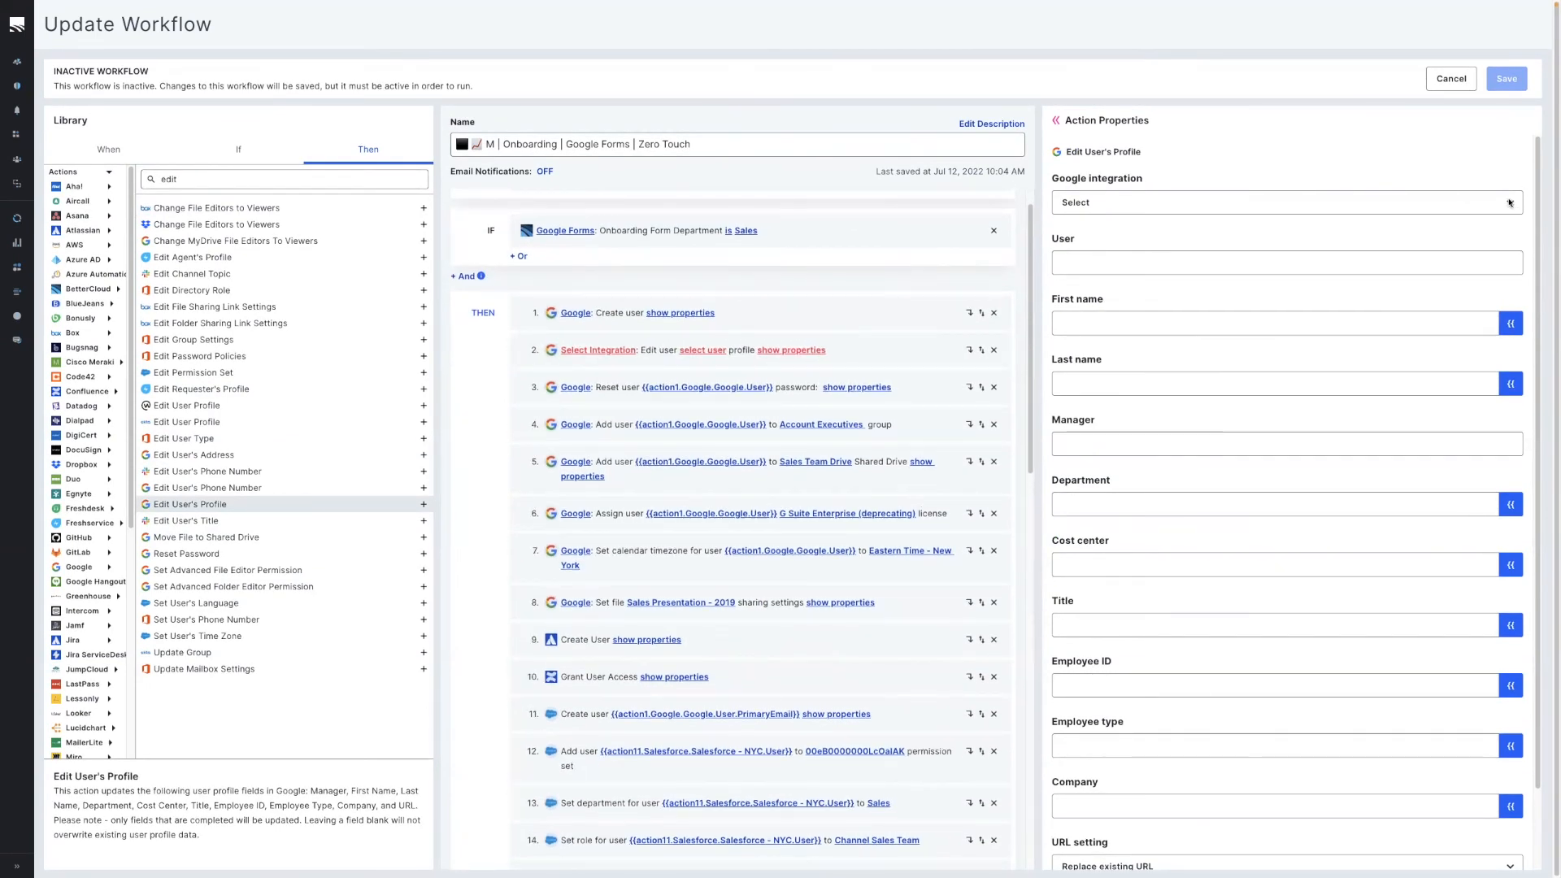
Set the Edit User's Profile action's integration to Google and its user to {{action1.Google.Google.User}}
left_click(1508, 203)
left_click(1423, 223)
left_click(1510, 261)
left_click(1343, 367)
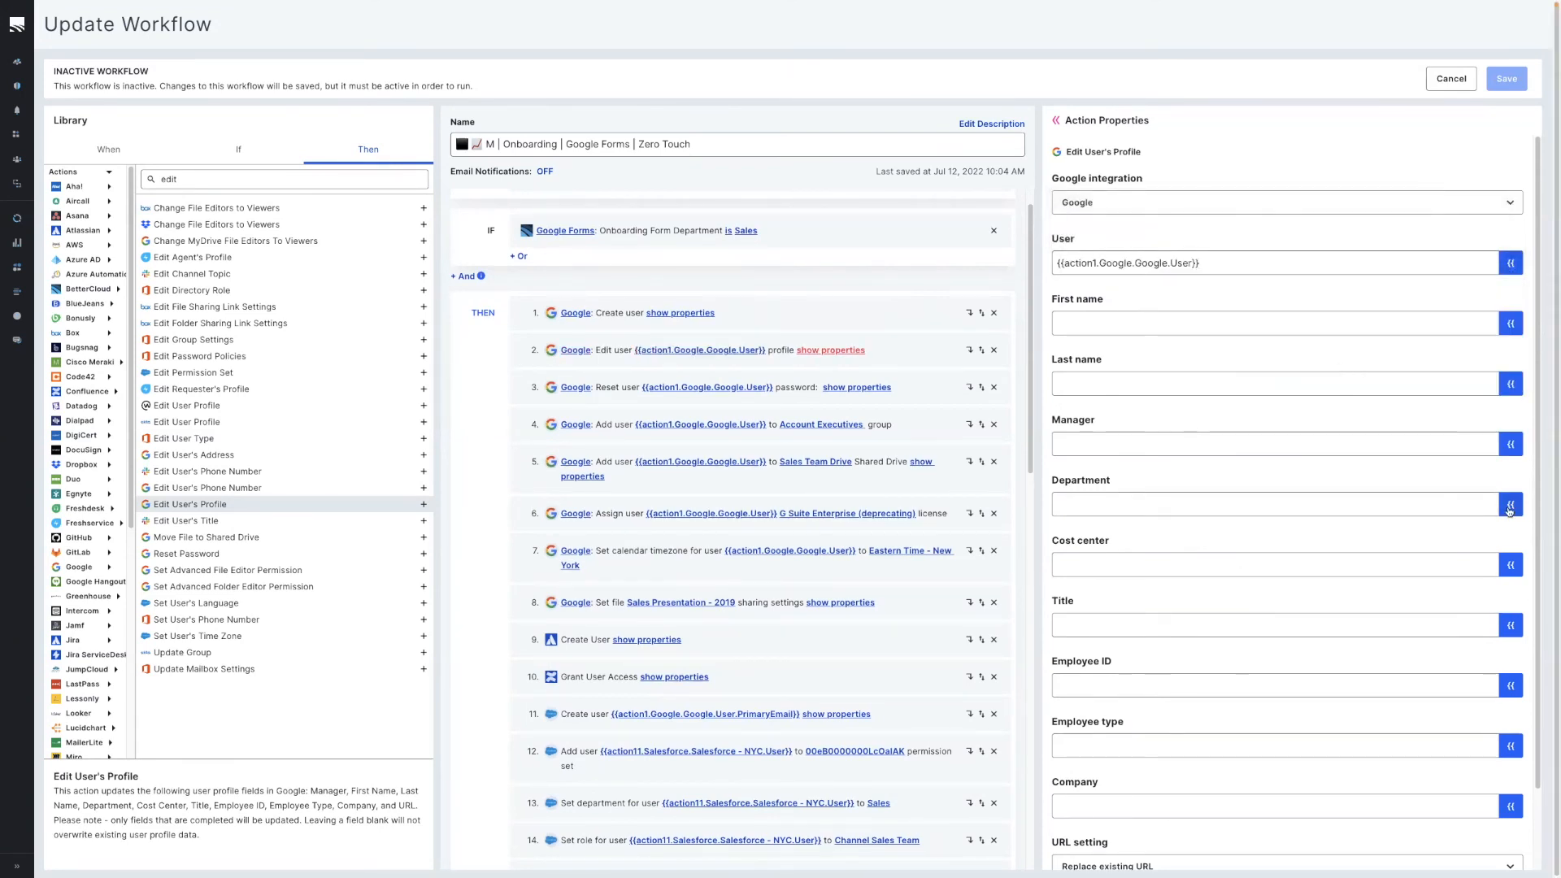
Fill the profile's Department with the Onboarding Form's Department dynamic field and its Title with the form's Division field
left_click(1510, 506)
left_click(1347, 583)
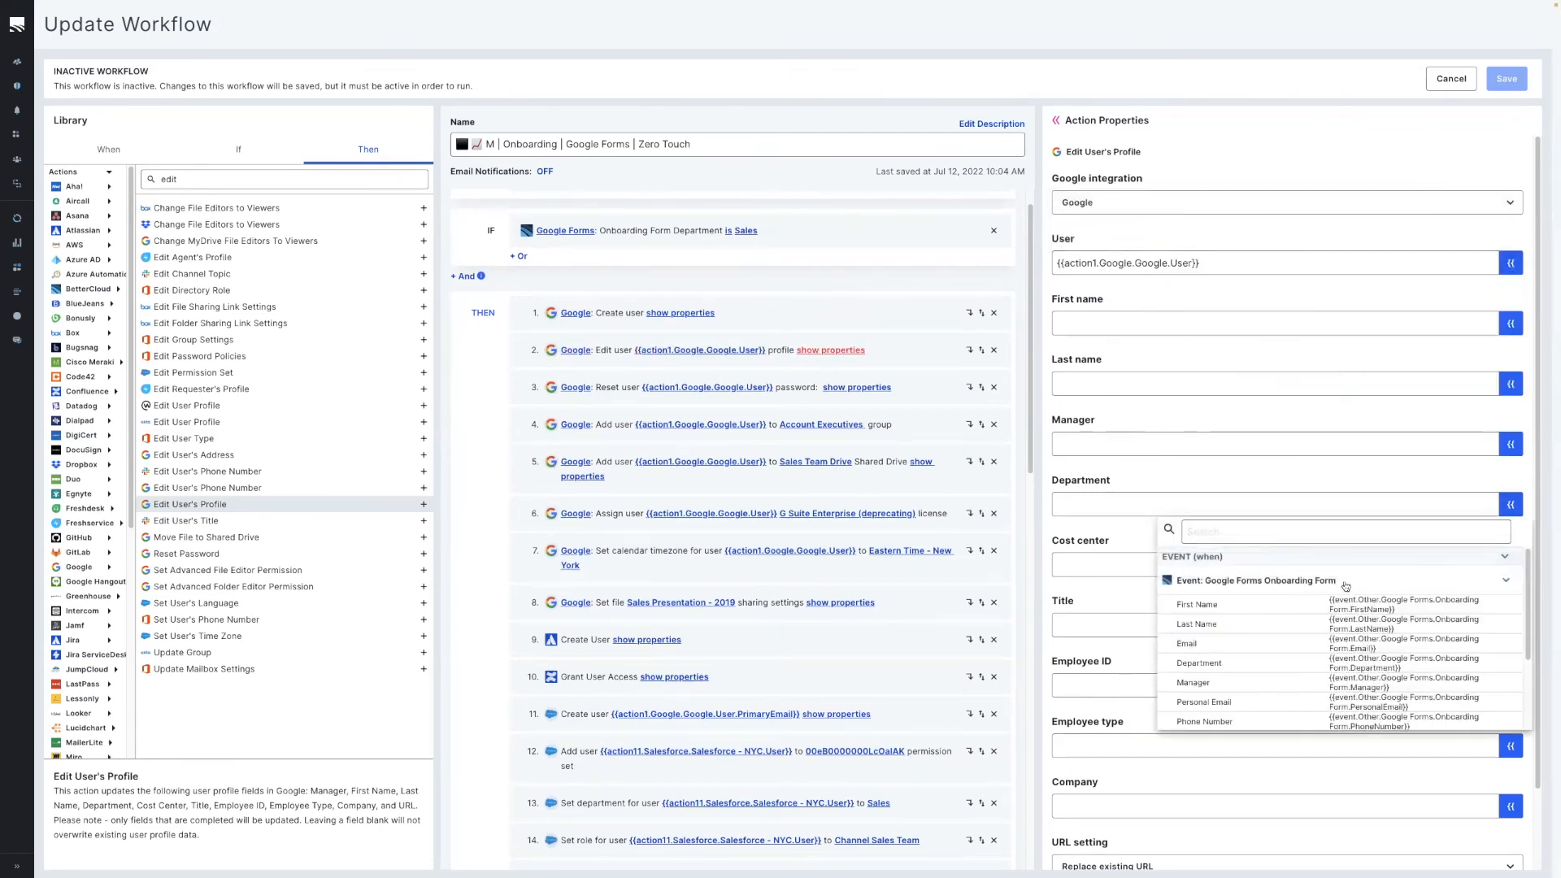
left_click(1289, 667)
left_click(1511, 625)
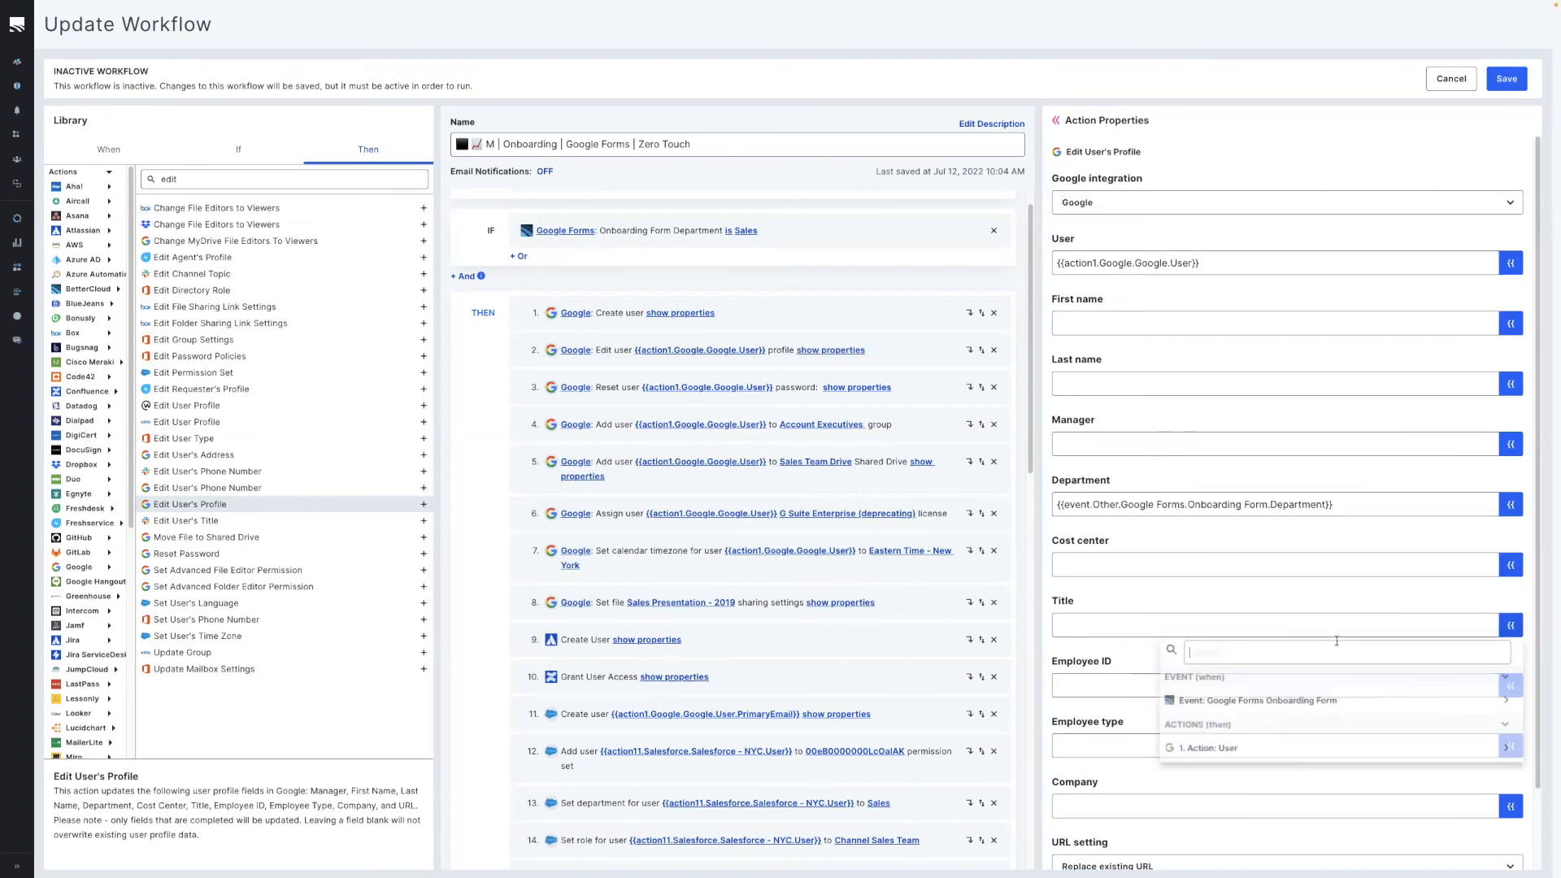
left_click(1255, 702)
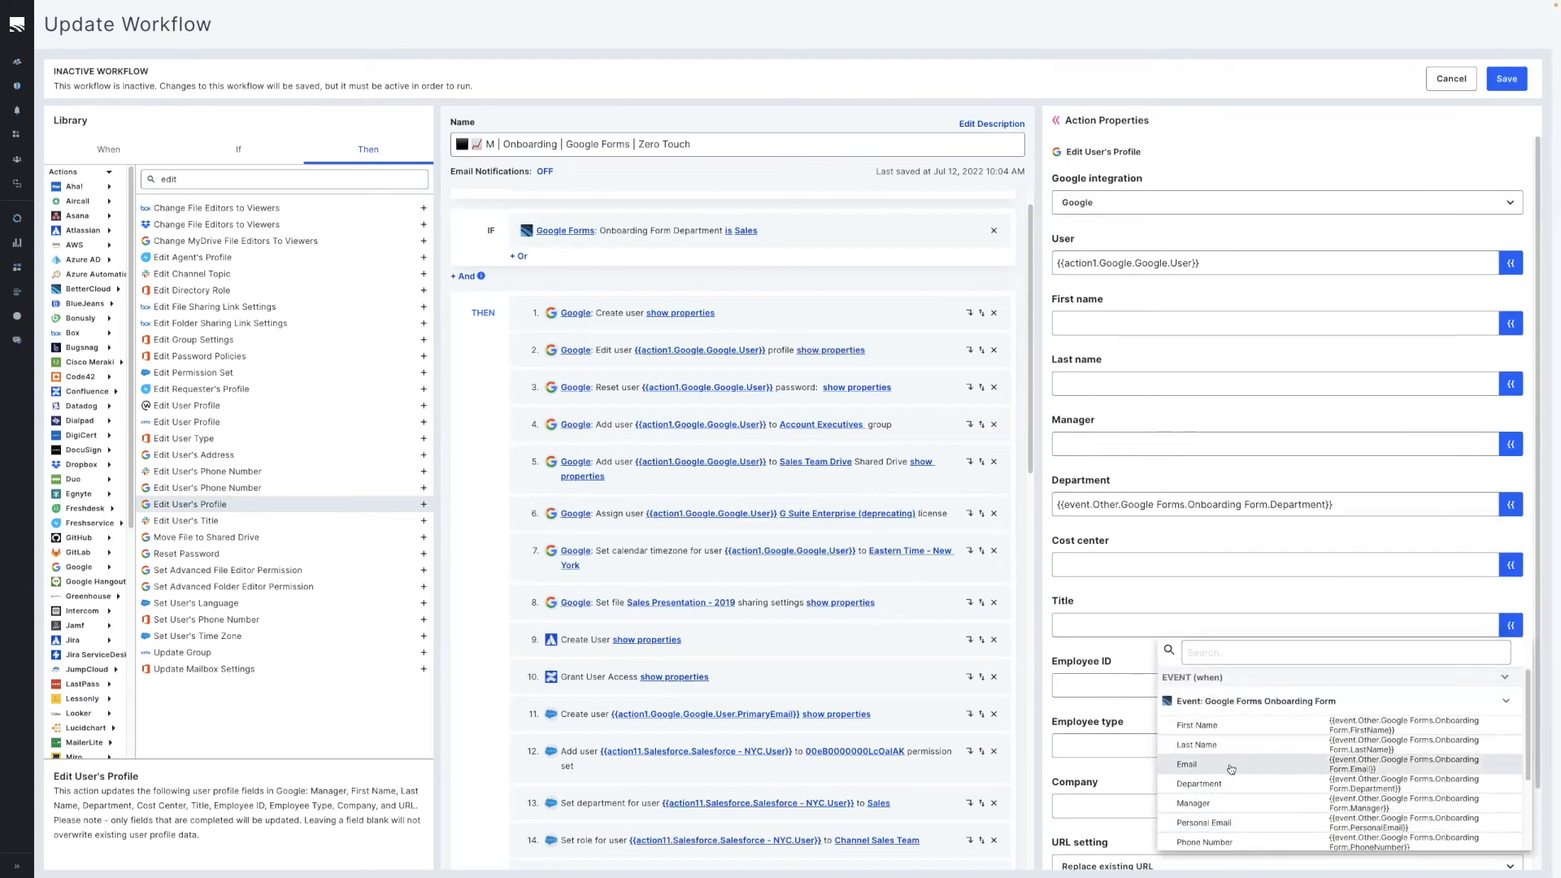
scroll(1229, 773, "down", 3)
left_click(1228, 755)
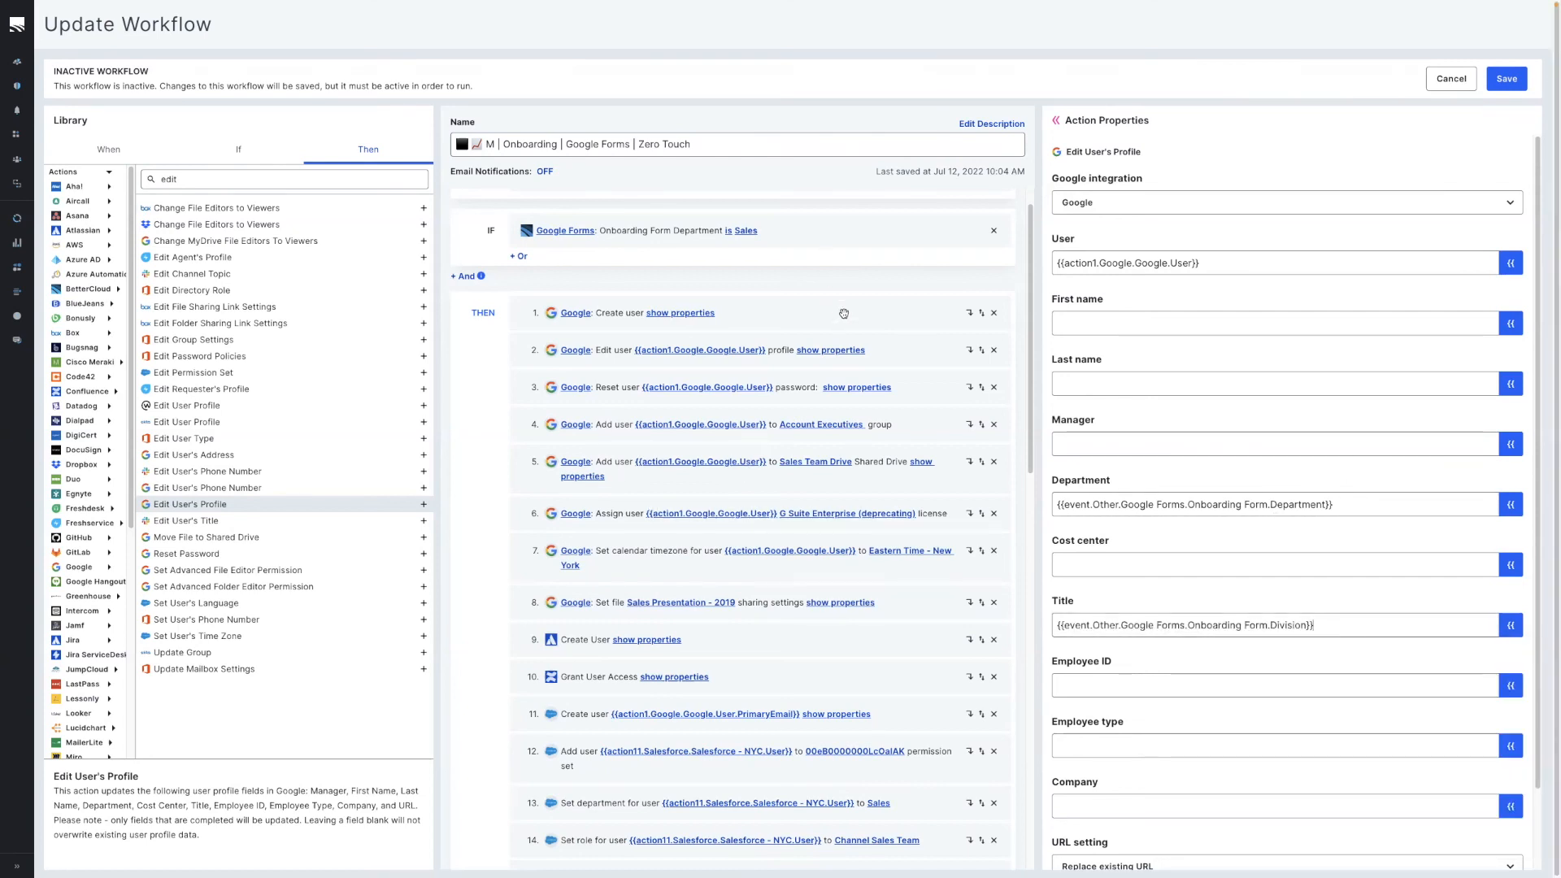
Review the remaining workflow actions through to the end, checking which dynamic fields the Create User actions use, including Salesforce and Zoom
scroll(804, 312, "down", 3)
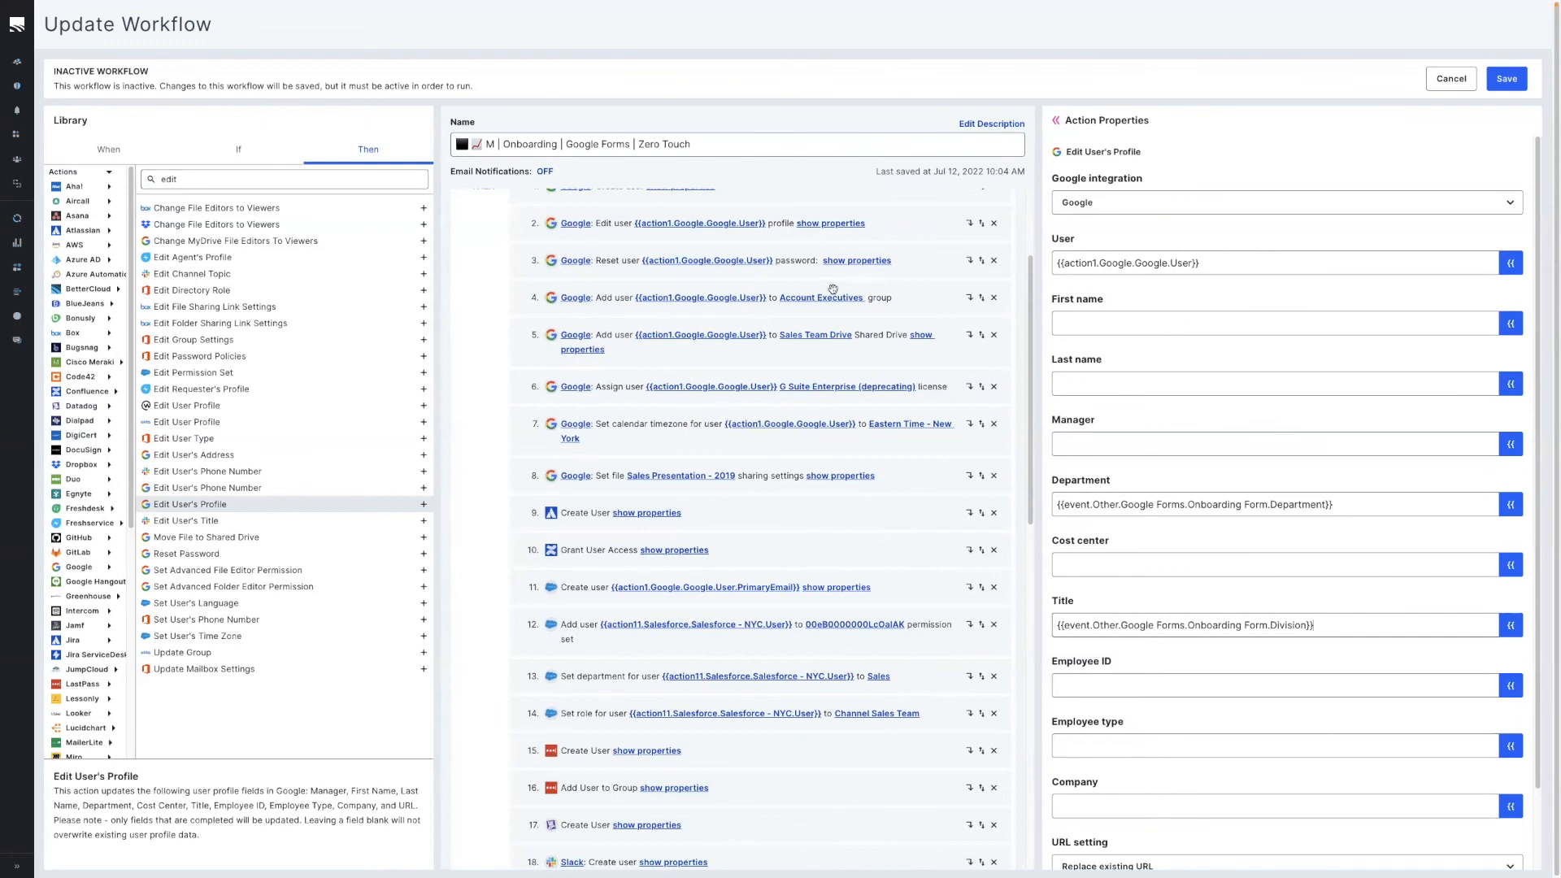
scroll(835, 288, "down", 3)
left_click(738, 422)
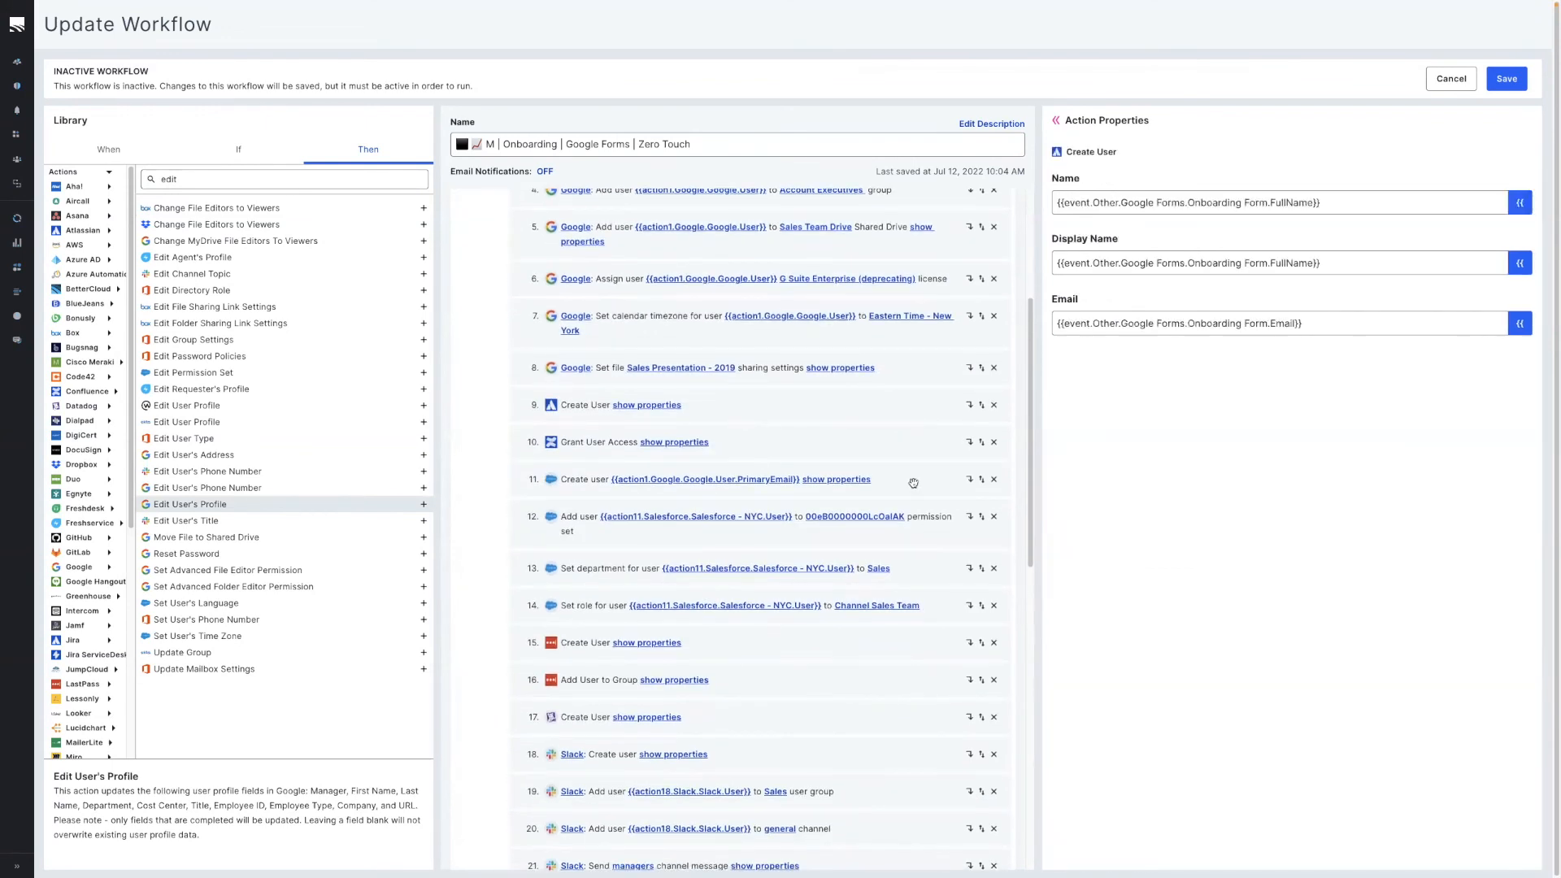
left_click(858, 479)
scroll(858, 479, "down", 6)
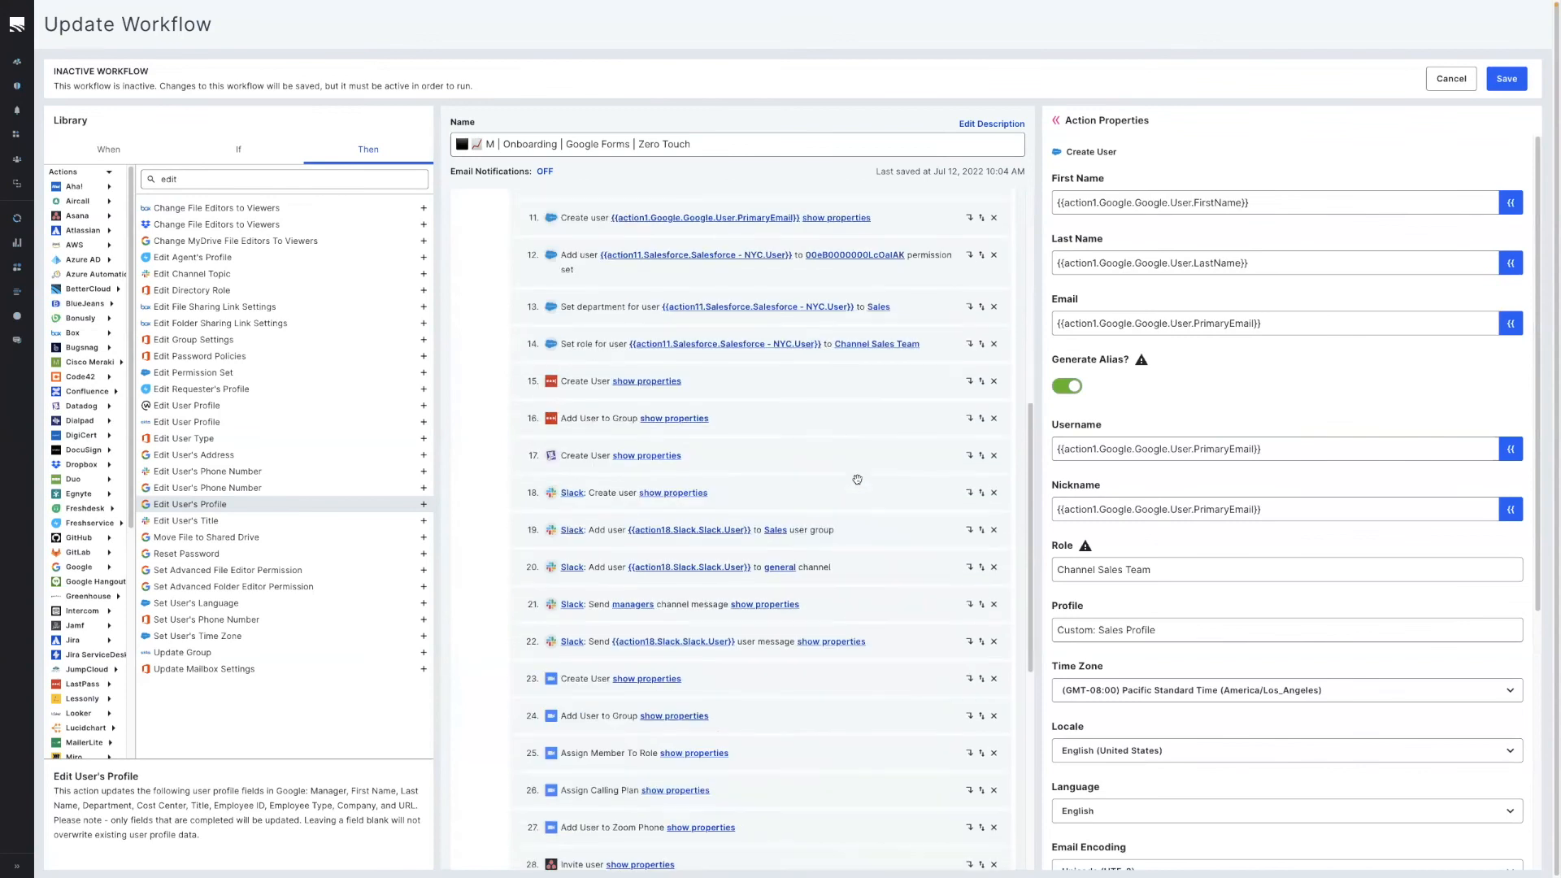
left_click(881, 527)
scroll(878, 527, "down", 3)
left_click(837, 569)
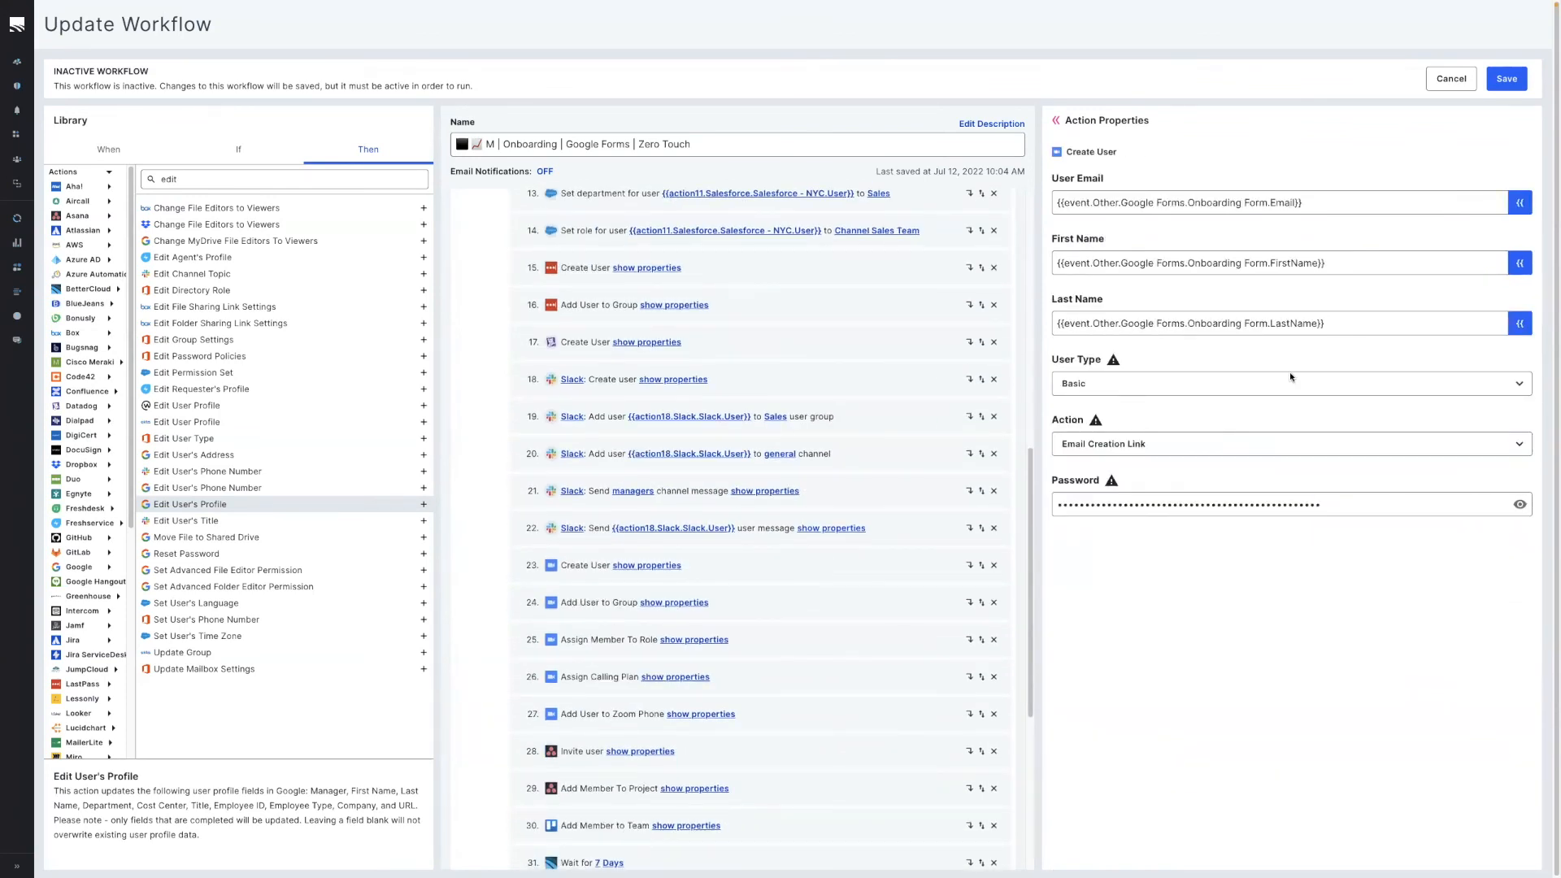
scroll(830, 474, "down", 5)
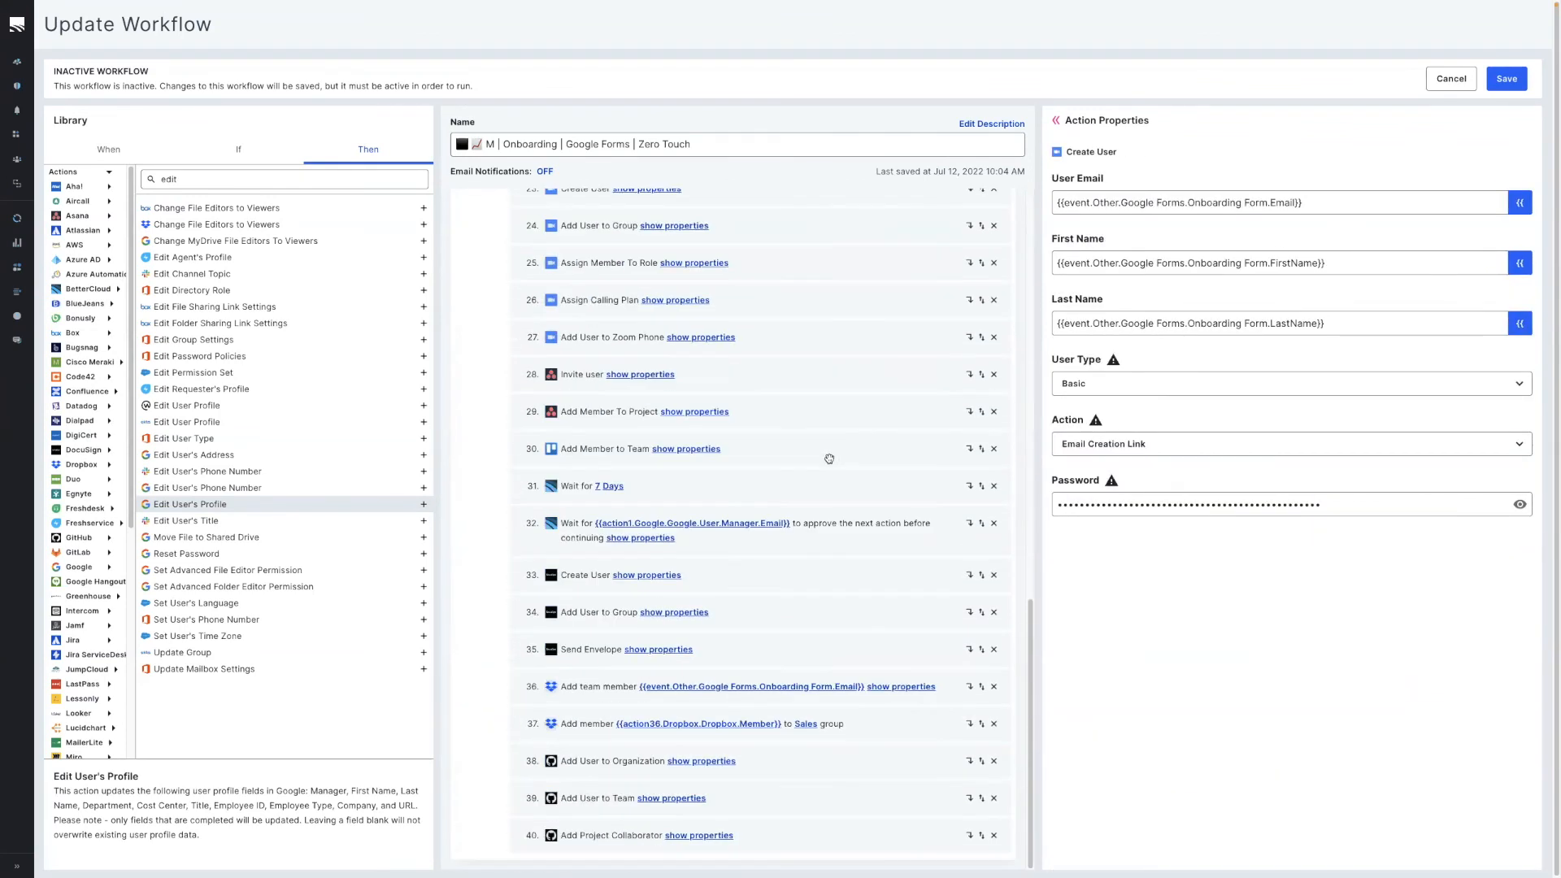